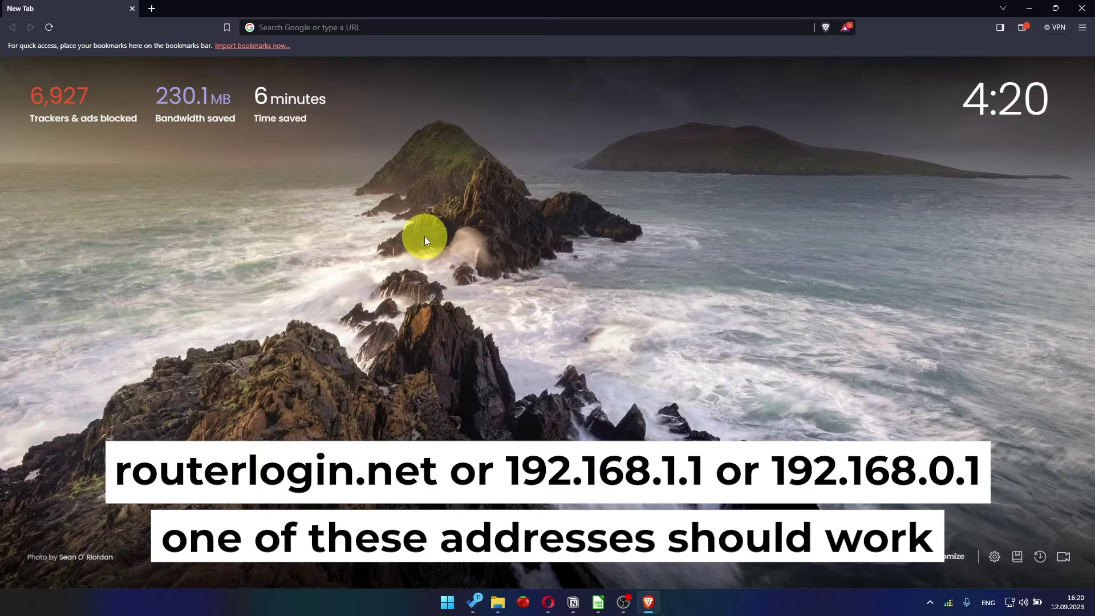
# Load the router's setup page at 192.168.1.1 in Brave
pyautogui.click(428, 28)
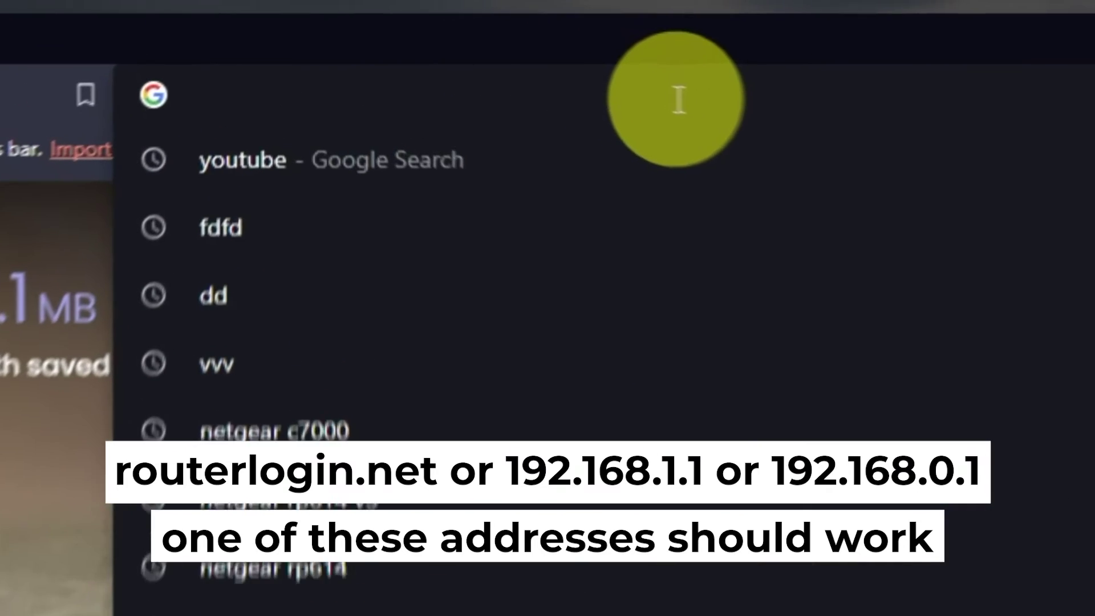
pyautogui.write('192.168.1.1')
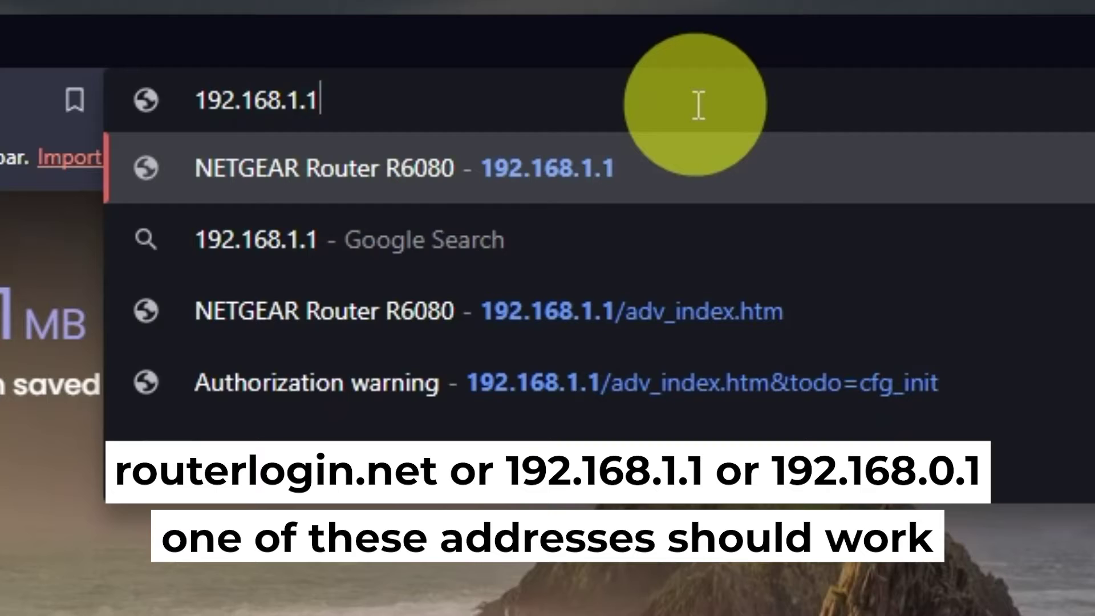
pyautogui.press('Return')
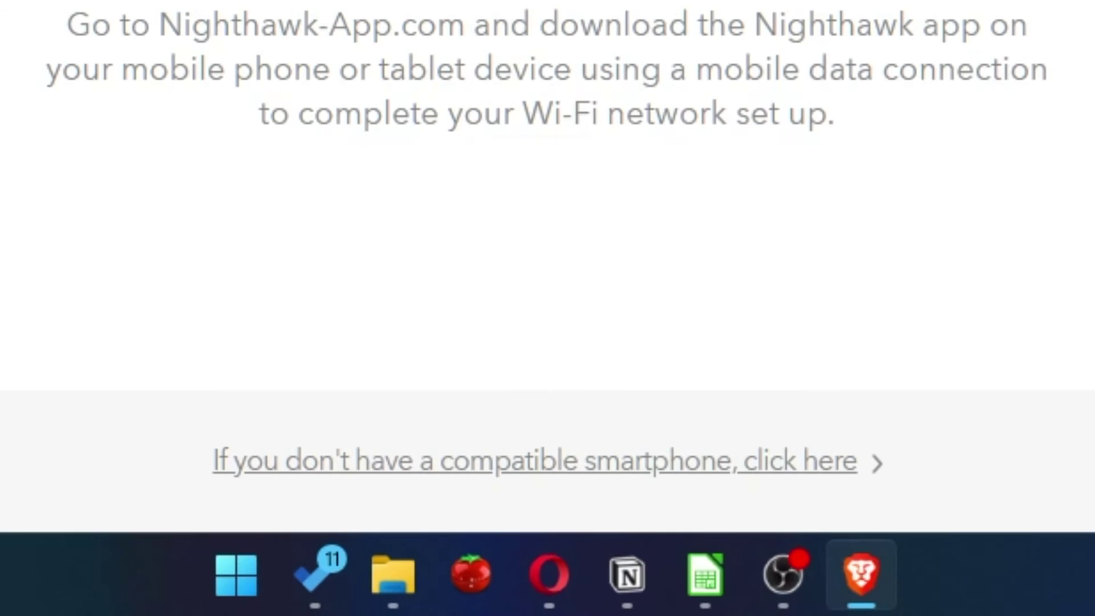
# Choose the no-smartphone option, run the internet check, and continue past Internet detected
pyautogui.click(578, 472)
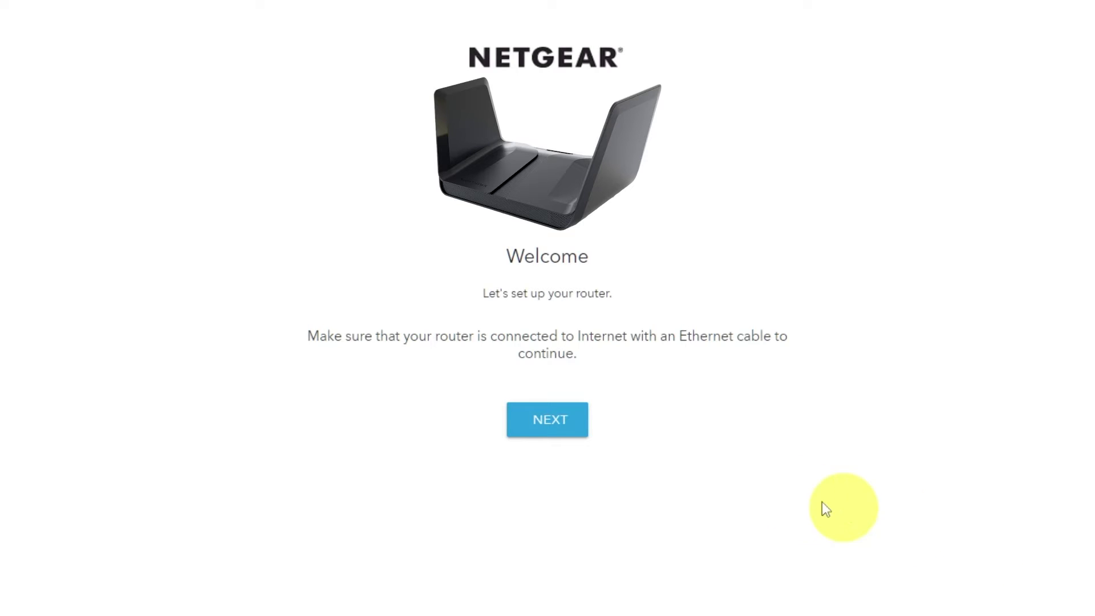
pyautogui.click(569, 424)
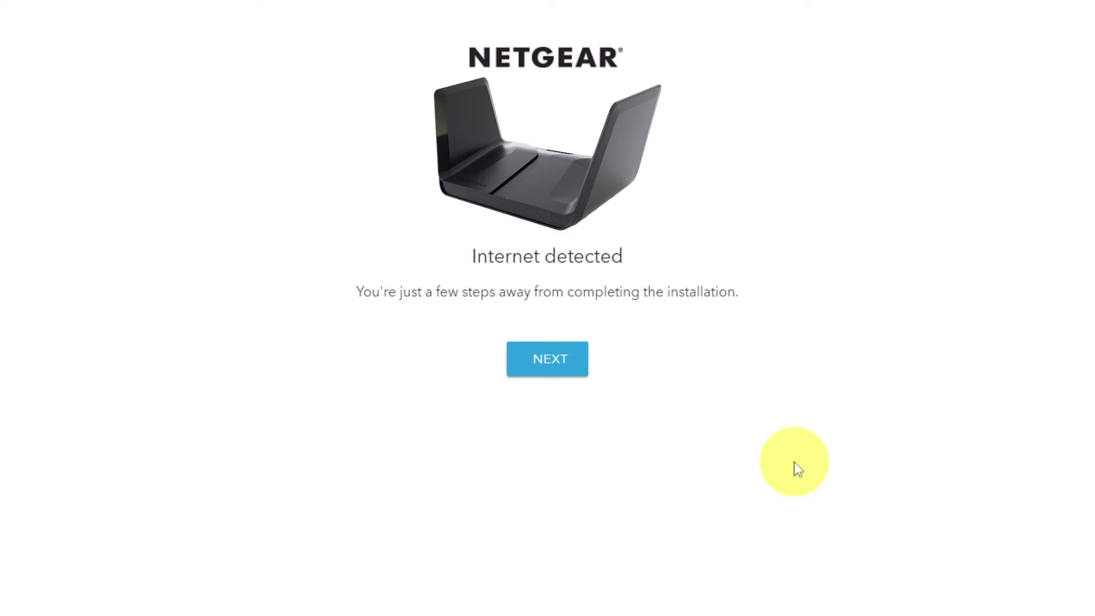
pyautogui.click(553, 371)
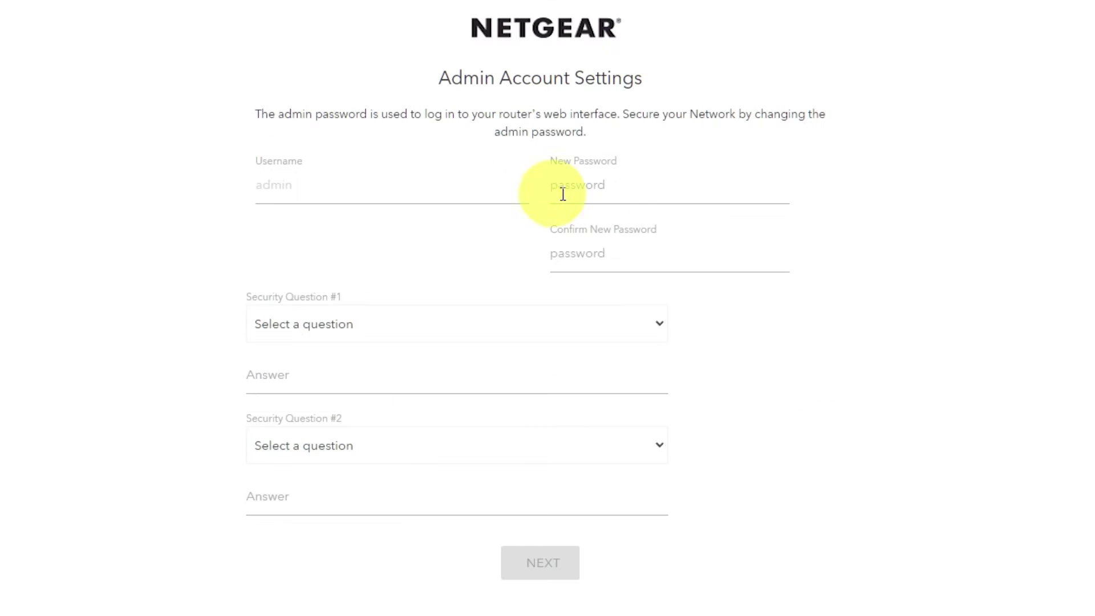
# Enter the new admin password and confirm it
pyautogui.click(563, 194)
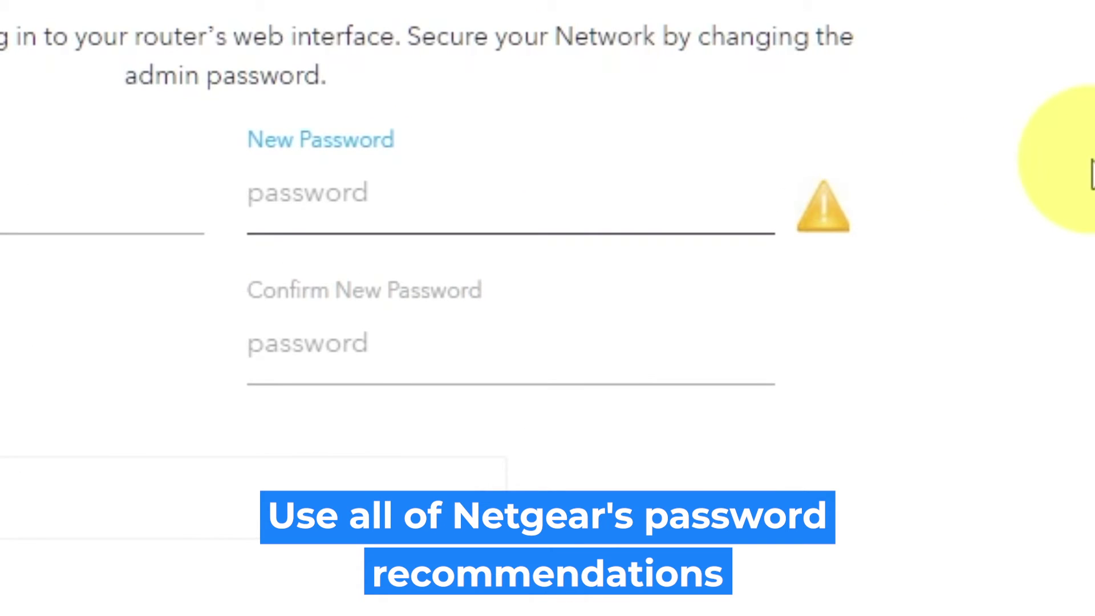
pyautogui.write('P')
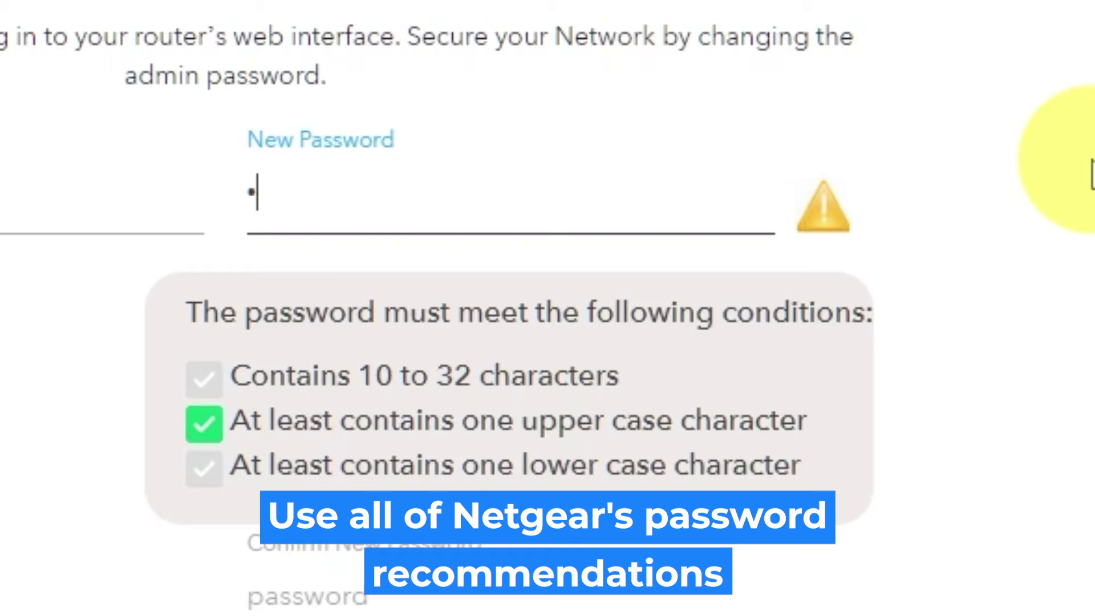
pyautogui.write('assword1')
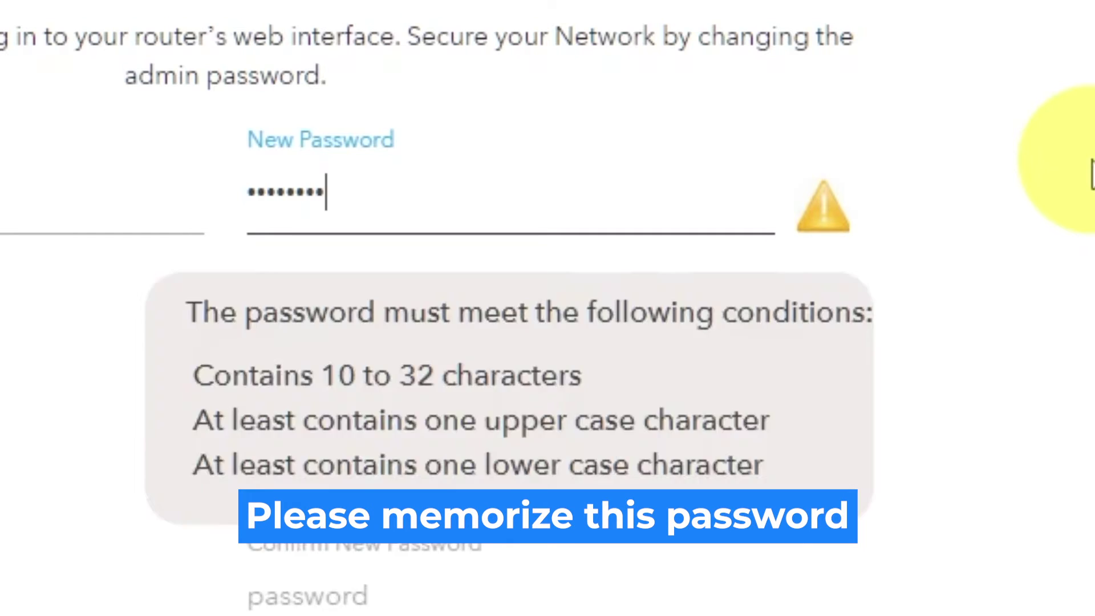
pyautogui.write('23')
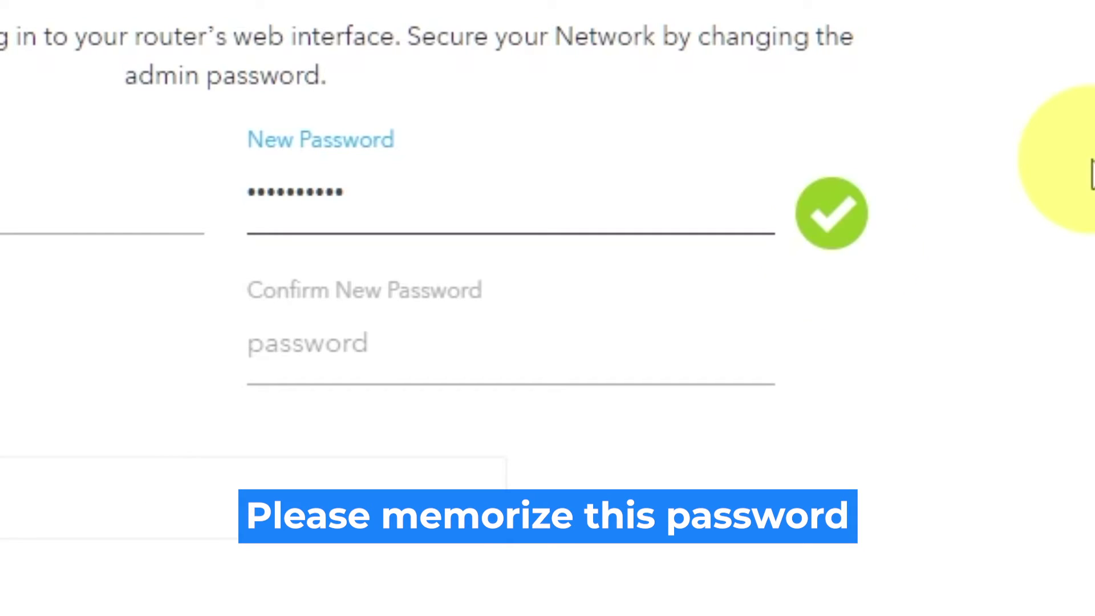
pyautogui.click(665, 344)
pyautogui.write('Password123')
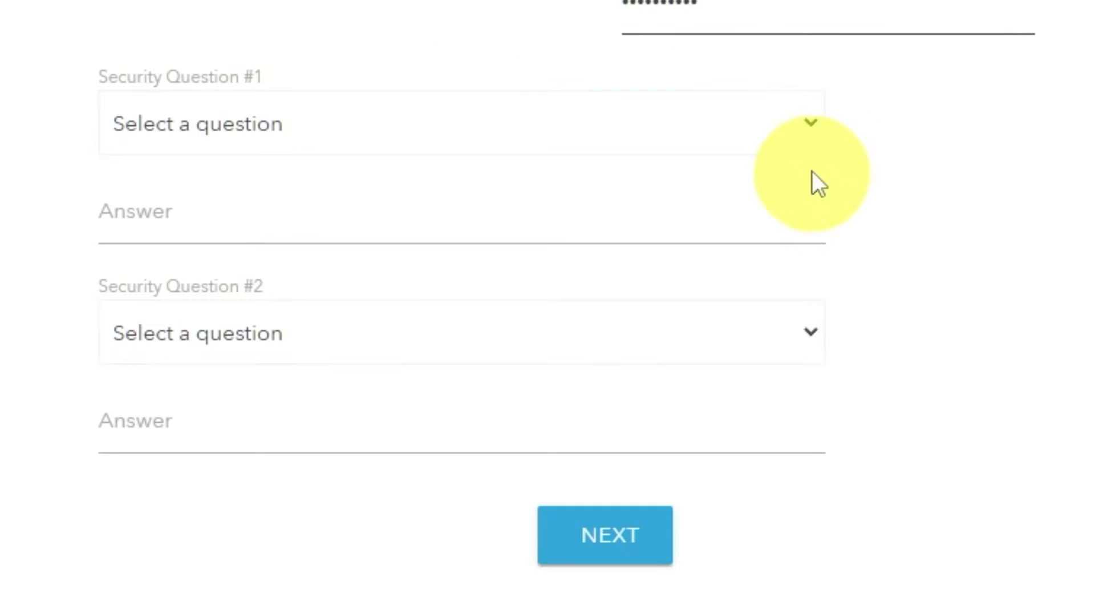
# Answer the NETGEAR product and best friend's first name security questions, then submit
pyautogui.click(812, 122)
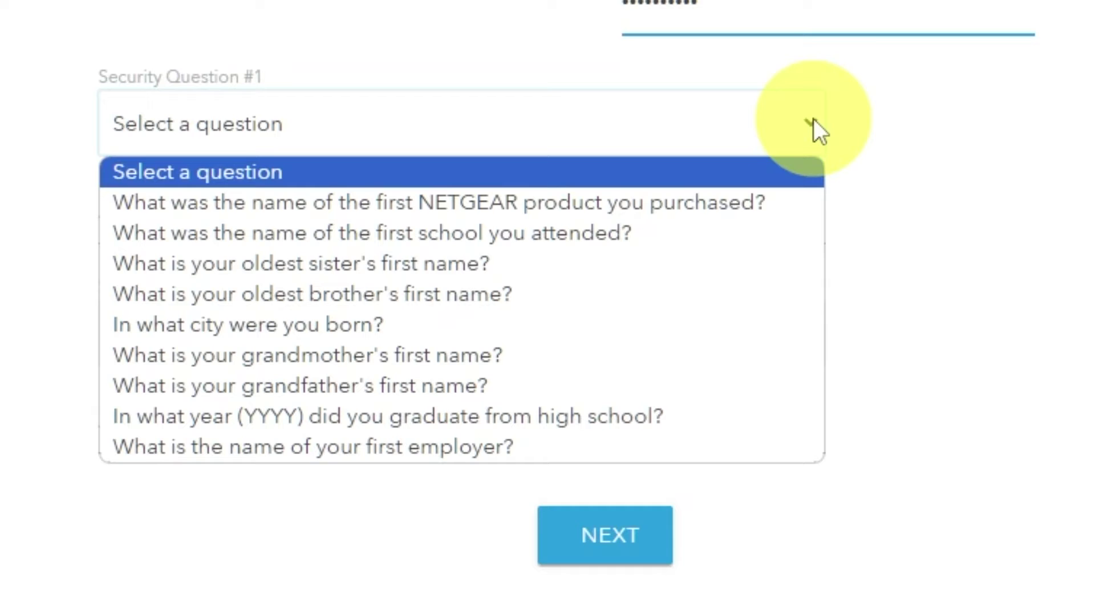
pyautogui.click(740, 204)
pyautogui.click(666, 222)
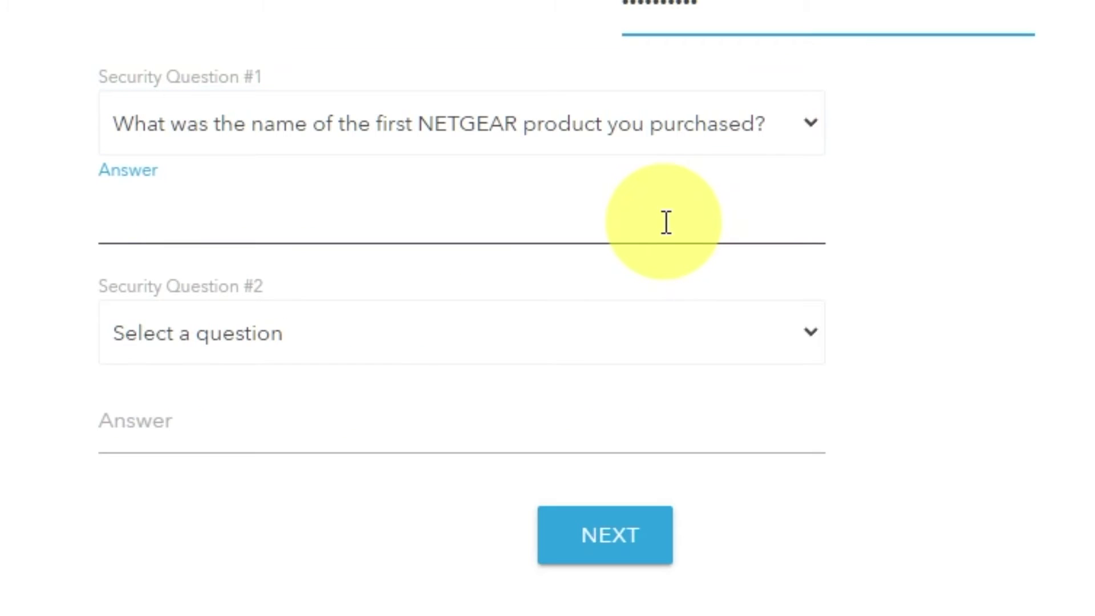
pyautogui.write('999')
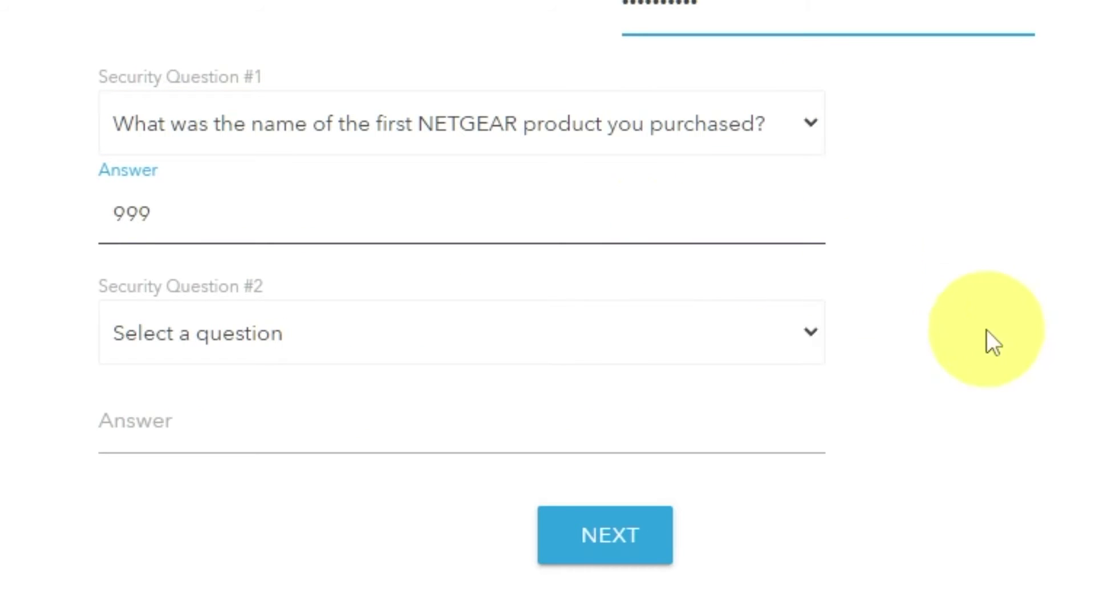
pyautogui.click(809, 336)
pyautogui.click(436, 611)
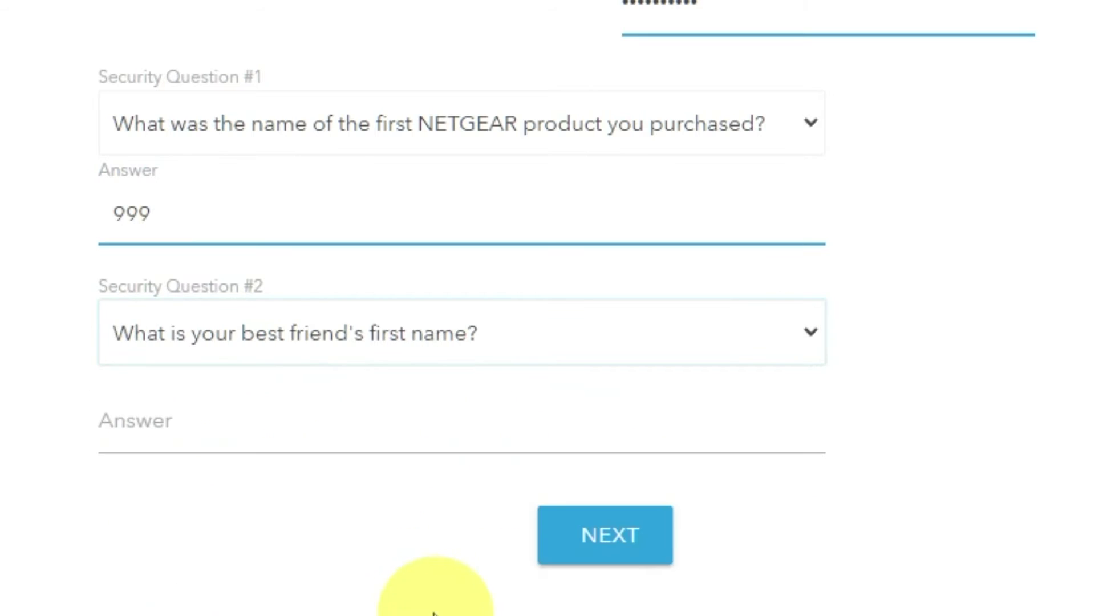
pyautogui.click(403, 437)
pyautogui.write('bob')
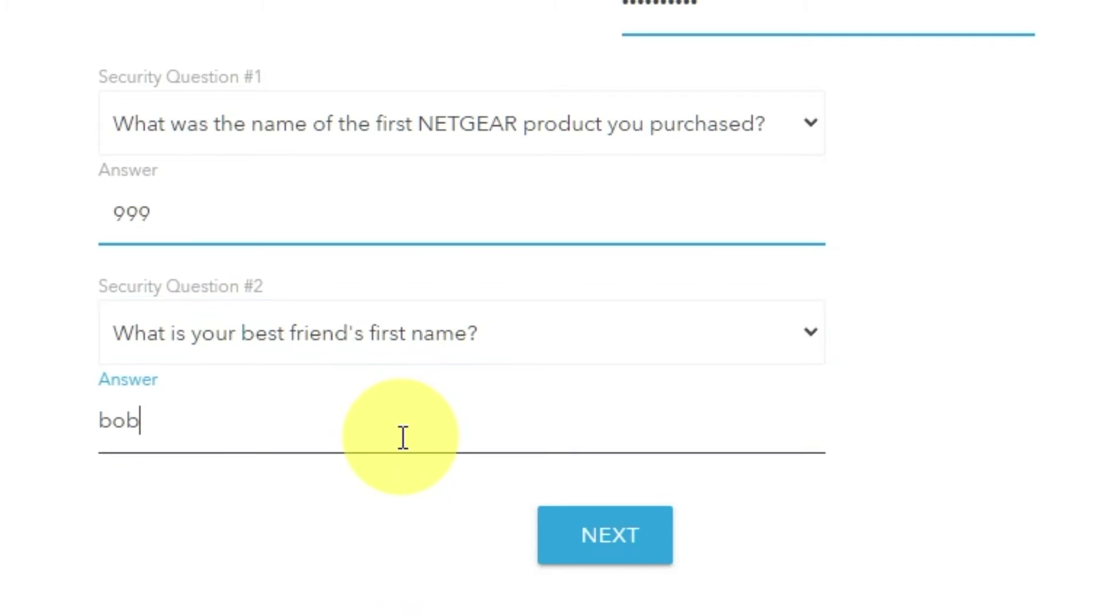
pyautogui.click(642, 552)
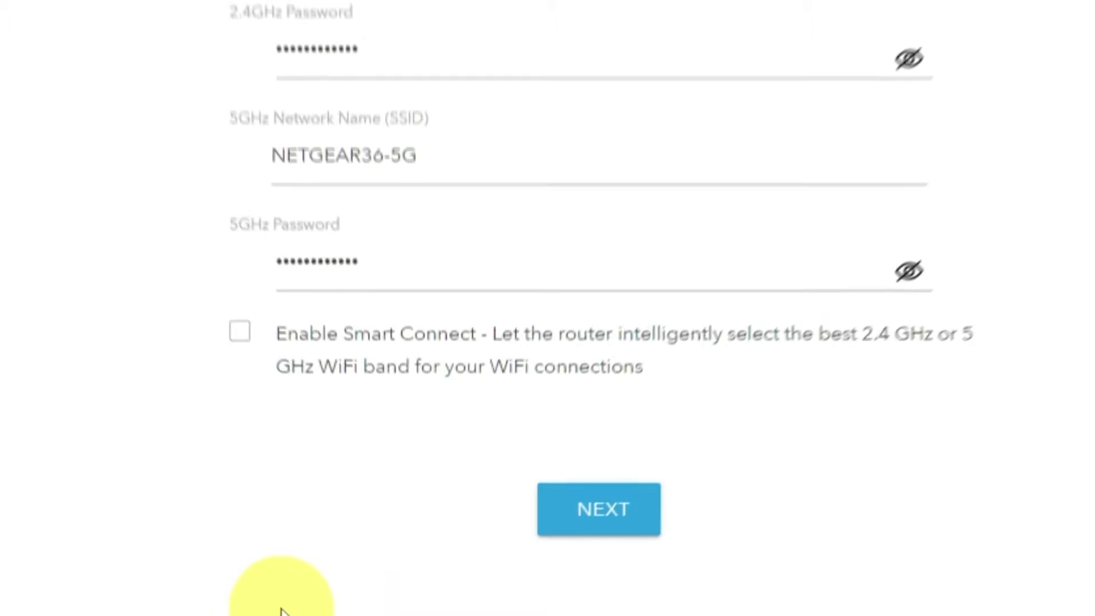
# Check both WiFi passwords, keep SSIDs NETGEAR36 and NETGEAR36-5G unchanged, and apply
pyautogui.click(766, 276)
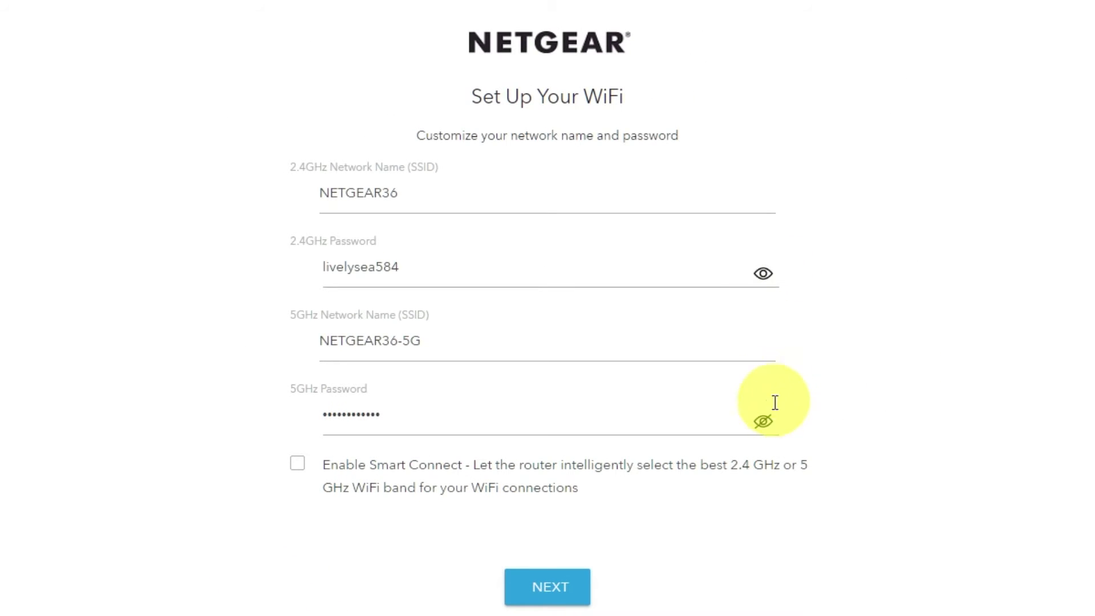
pyautogui.click(763, 421)
pyautogui.click(763, 421)
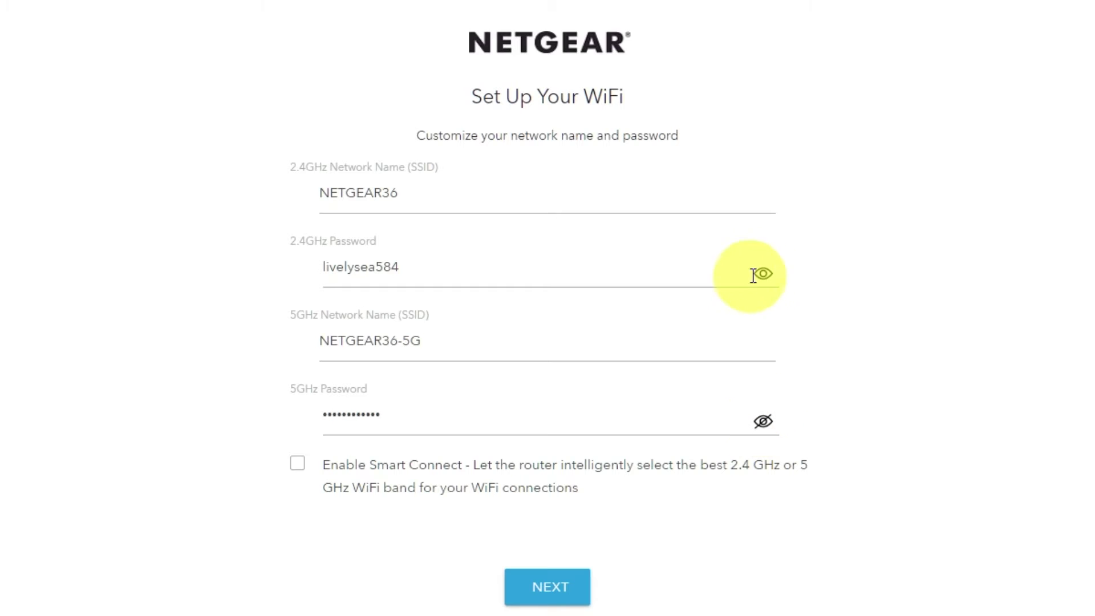
pyautogui.click(762, 273)
pyautogui.click(404, 195)
pyautogui.moveTo(444, 336); pyautogui.dragTo(374, 340)
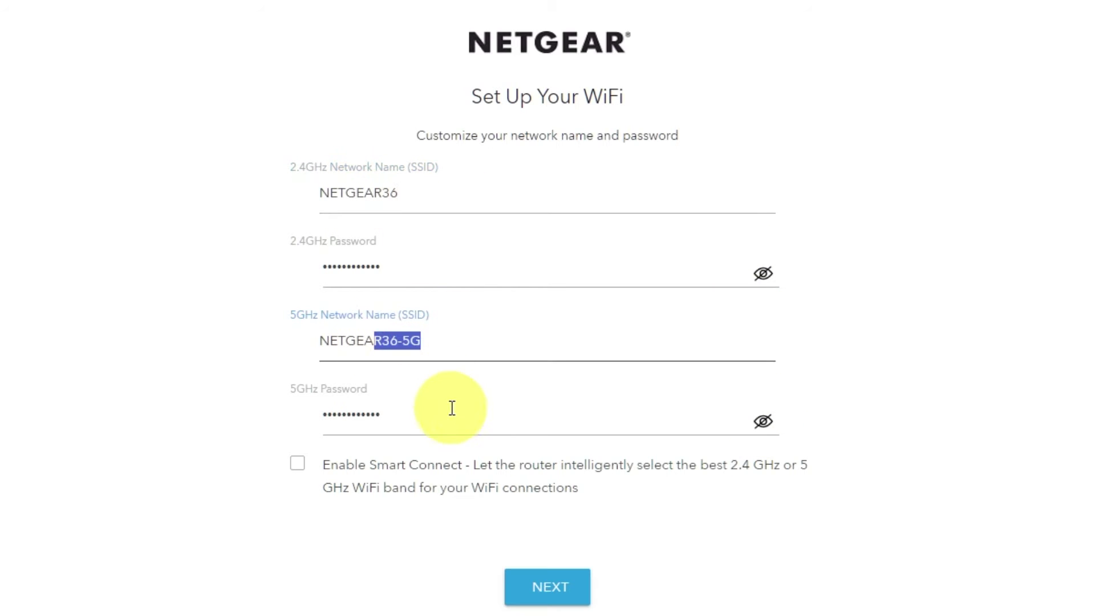
pyautogui.moveTo(450, 416); pyautogui.dragTo(353, 422)
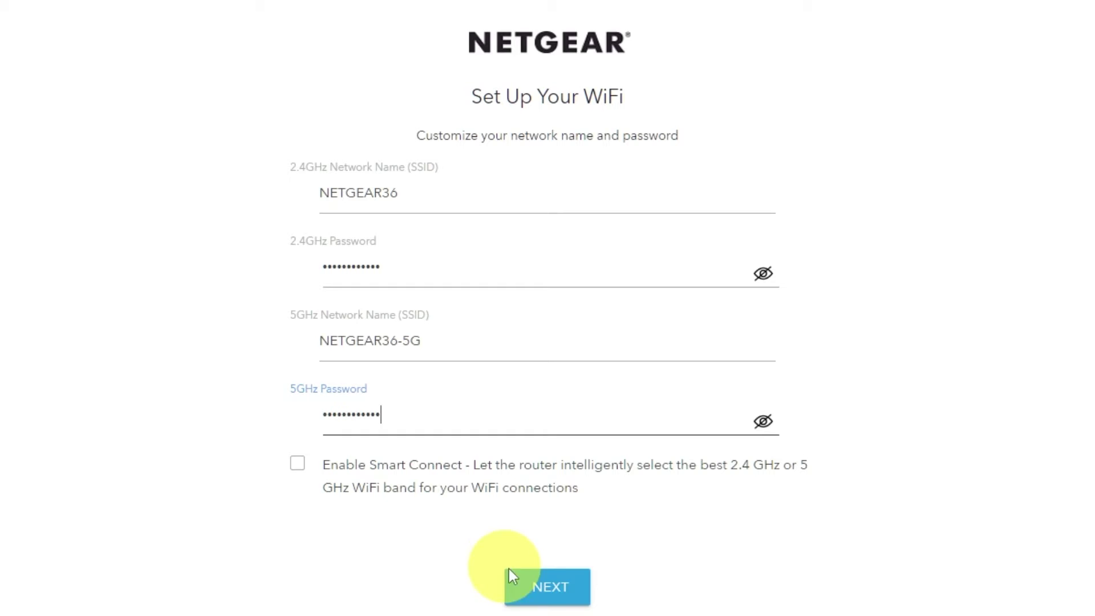
pyautogui.click(573, 584)
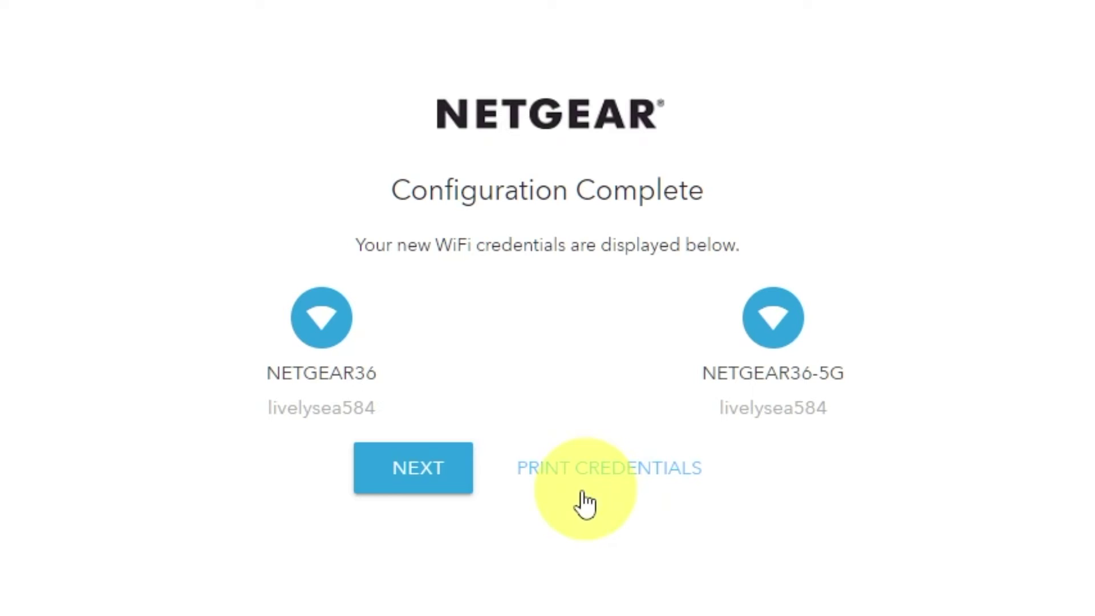
# Continue past the Configuration Complete summary to the installation success page
pyautogui.click(411, 484)
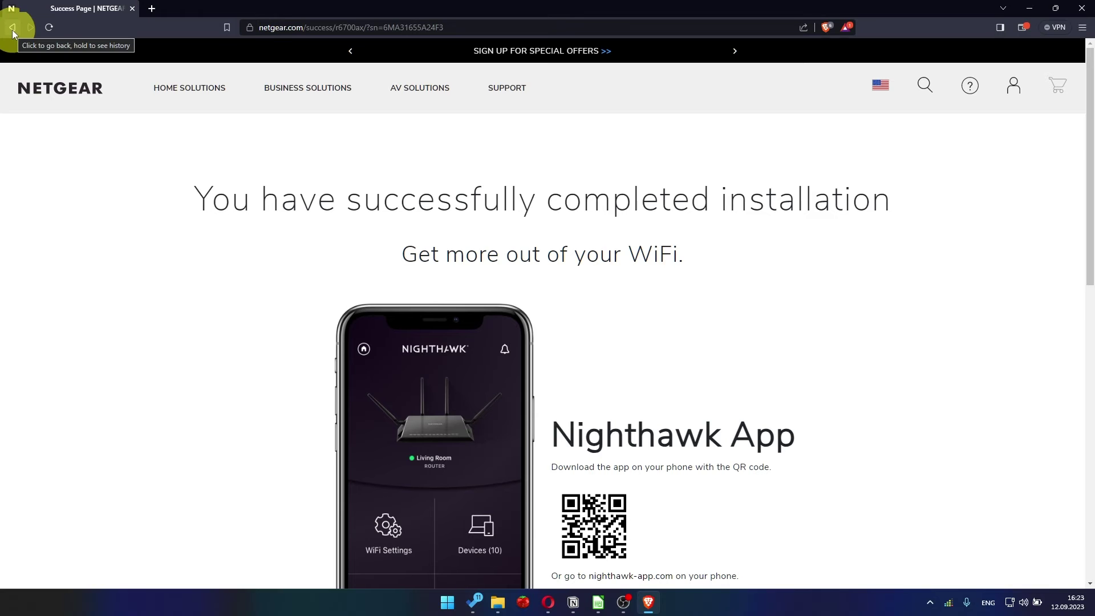
# Replace the address with 192.168.1.1 to reach the router login
pyautogui.moveTo(262, 27); pyautogui.dragTo(440, 12)
pyautogui.press('BackSpace')
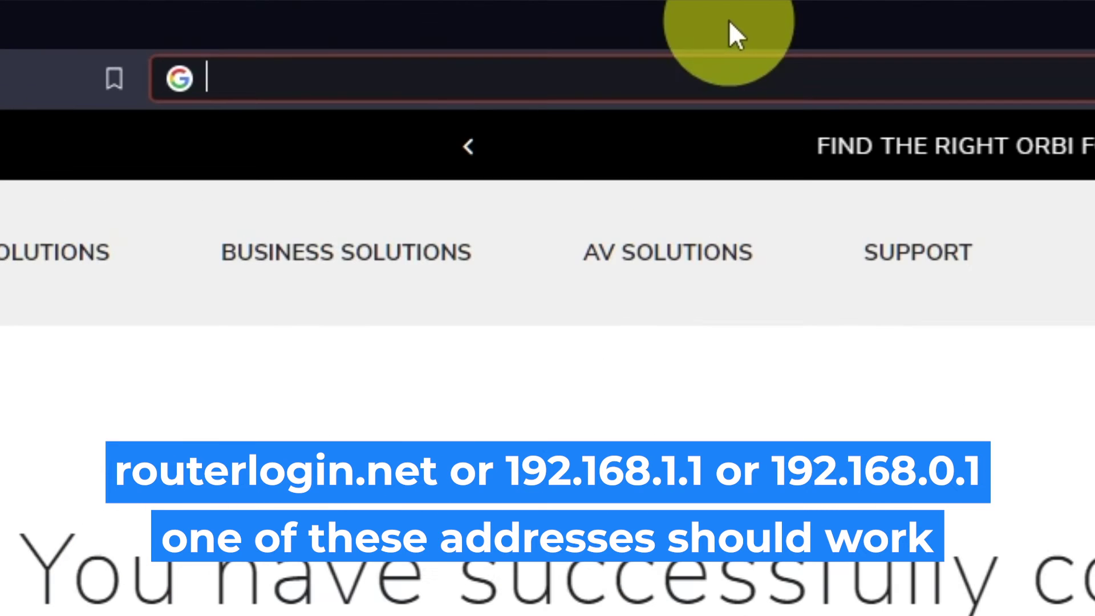
pyautogui.write('192.168.1.1')
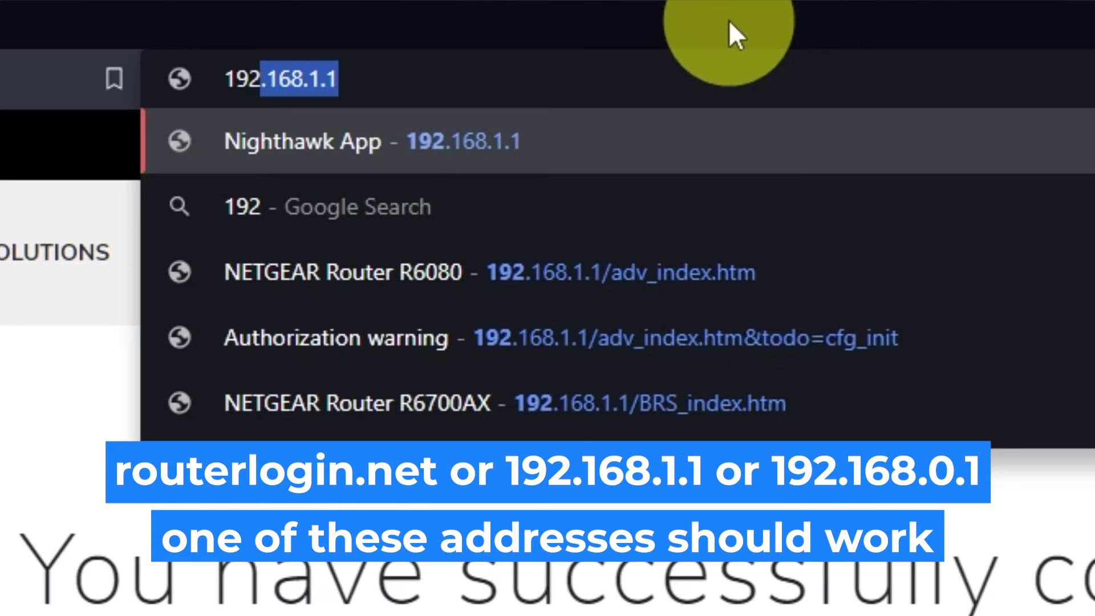
pyautogui.press('Return')
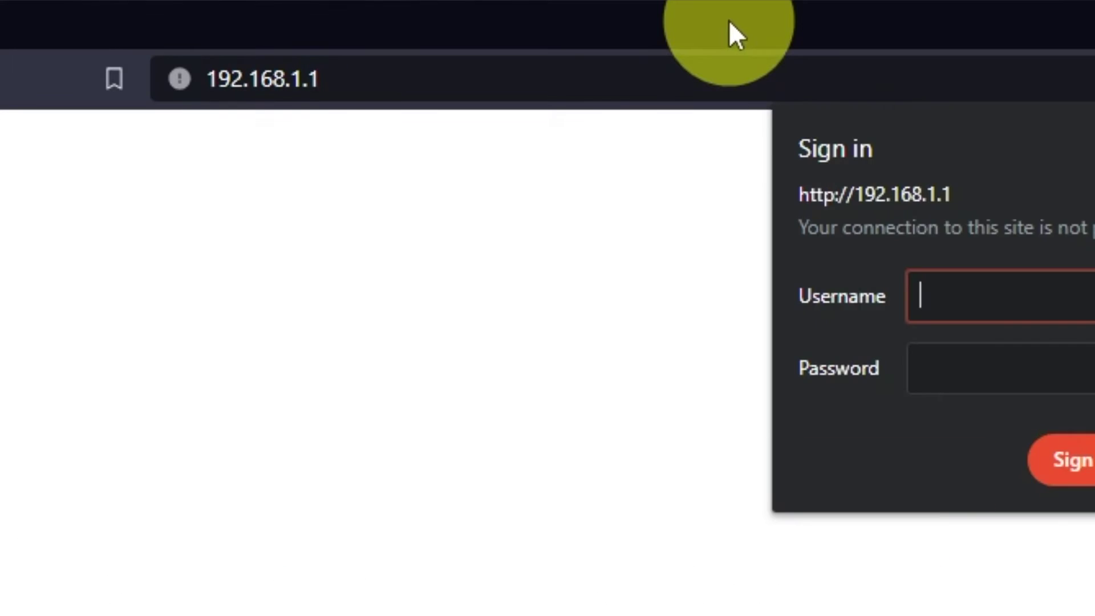
# Sign in as admin with the router password
pyautogui.write('admin')
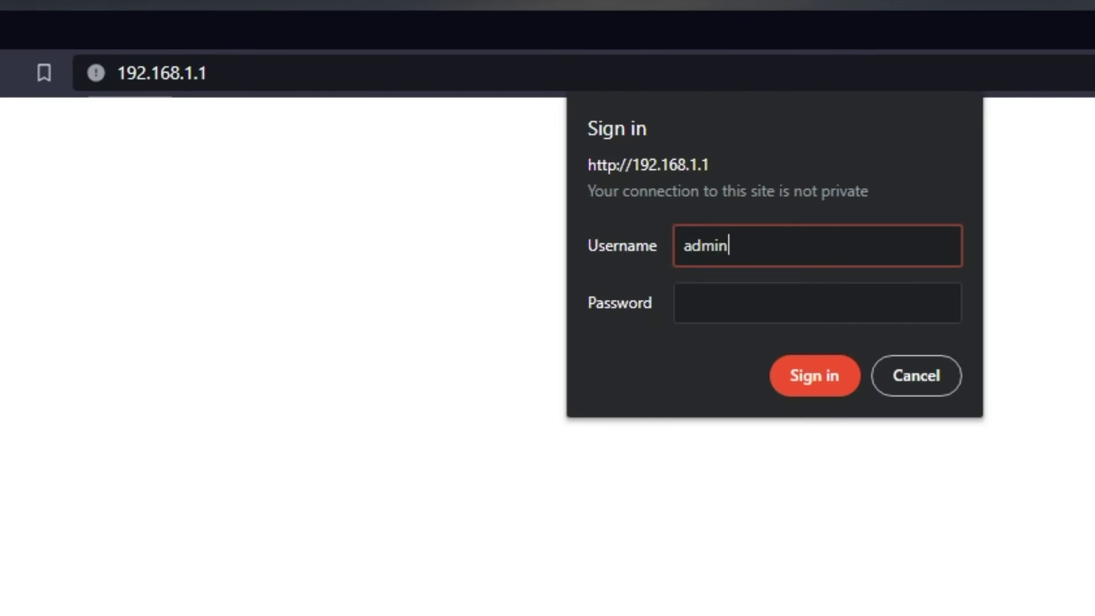
pyautogui.press('Tab')
pyautogui.write('password')
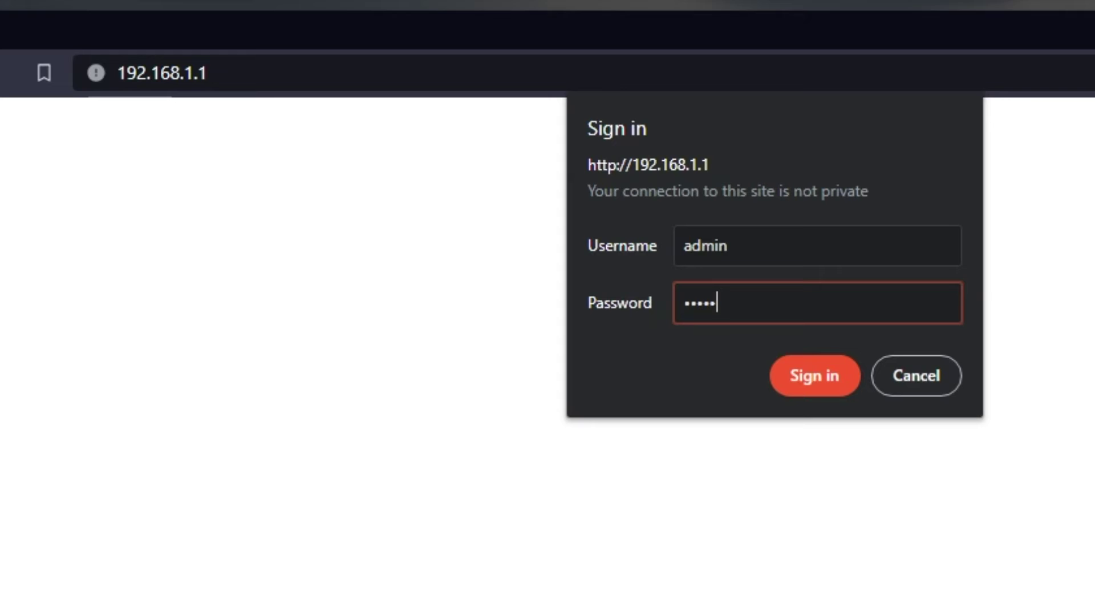
pyautogui.write('12')
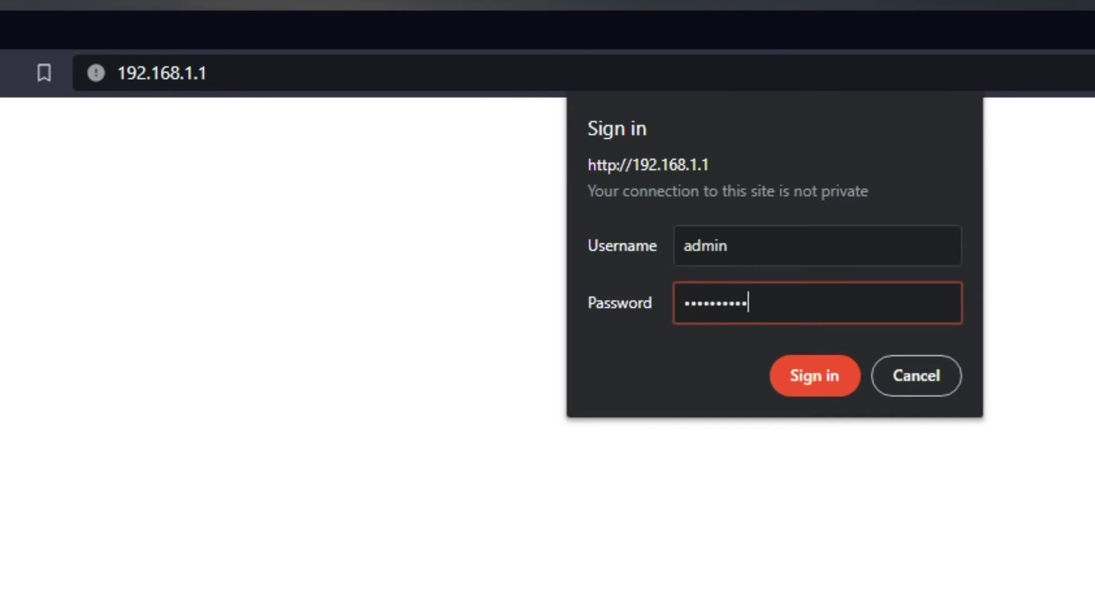
pyautogui.click(803, 379)
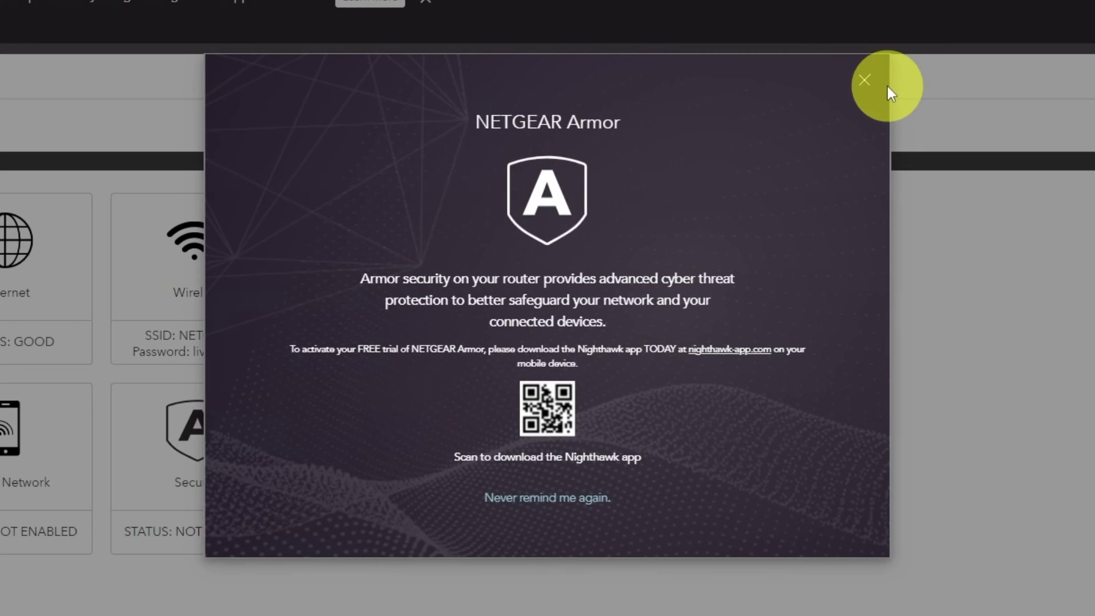
# Close the NETGEAR Armor popup to reveal the Basic dashboard
pyautogui.click(864, 79)
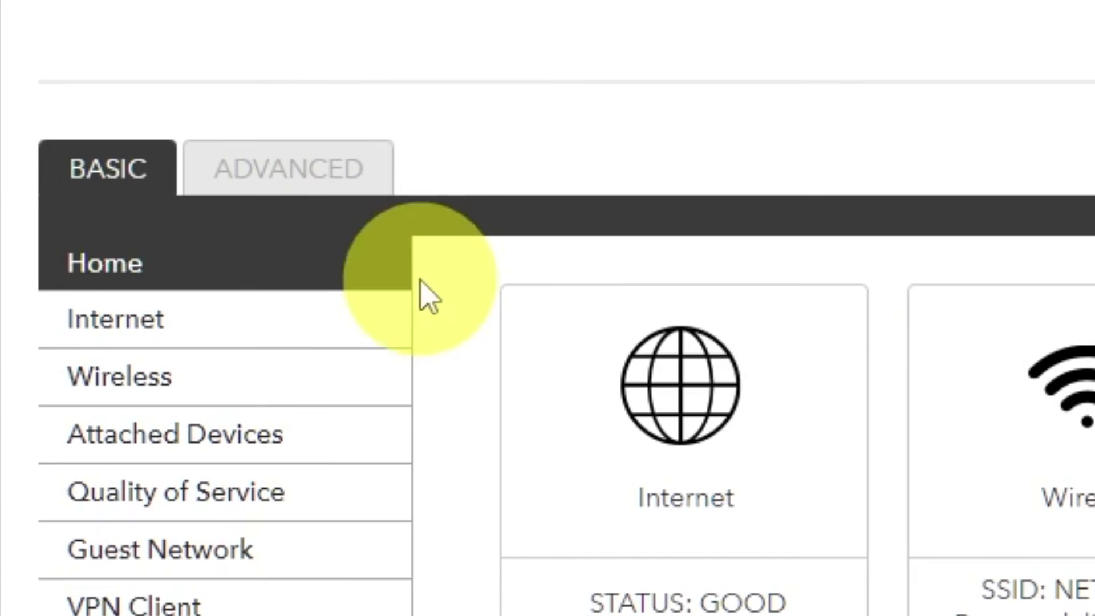
# Go to the ADVANCED tab and open Setup Wizard
pyautogui.click(370, 196)
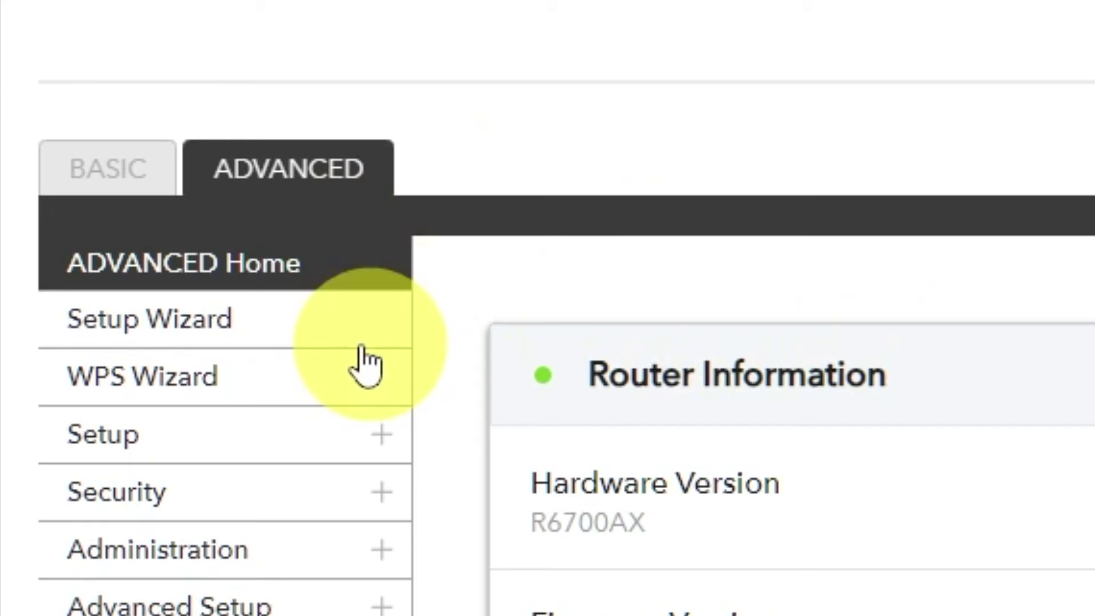
pyautogui.click(299, 335)
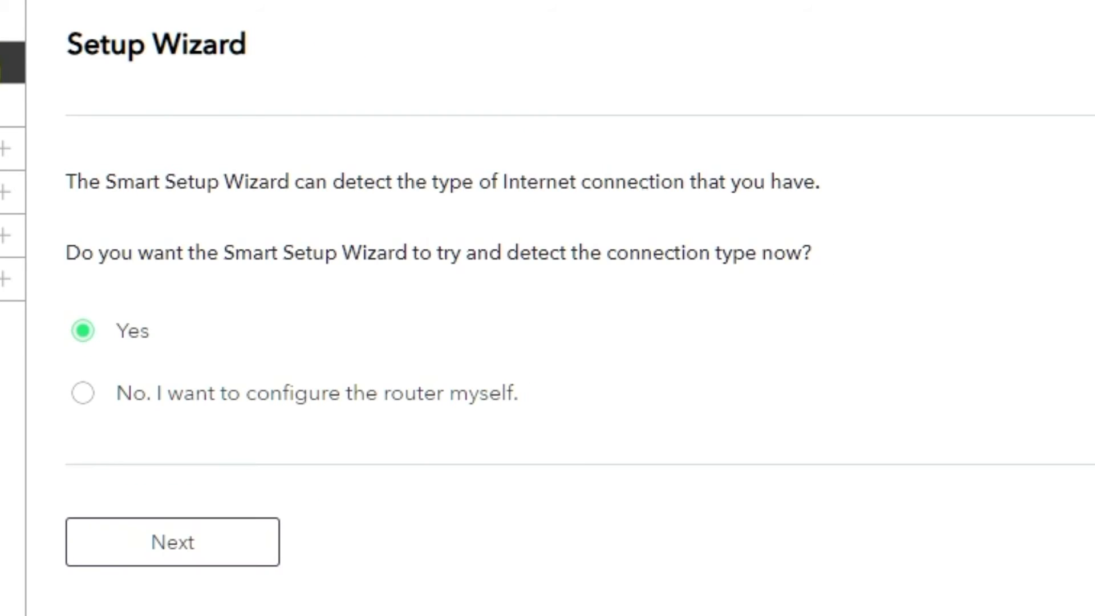
# Select 'No. I want to configure the router myself.' to reach Internet Setup
pyautogui.click(83, 397)
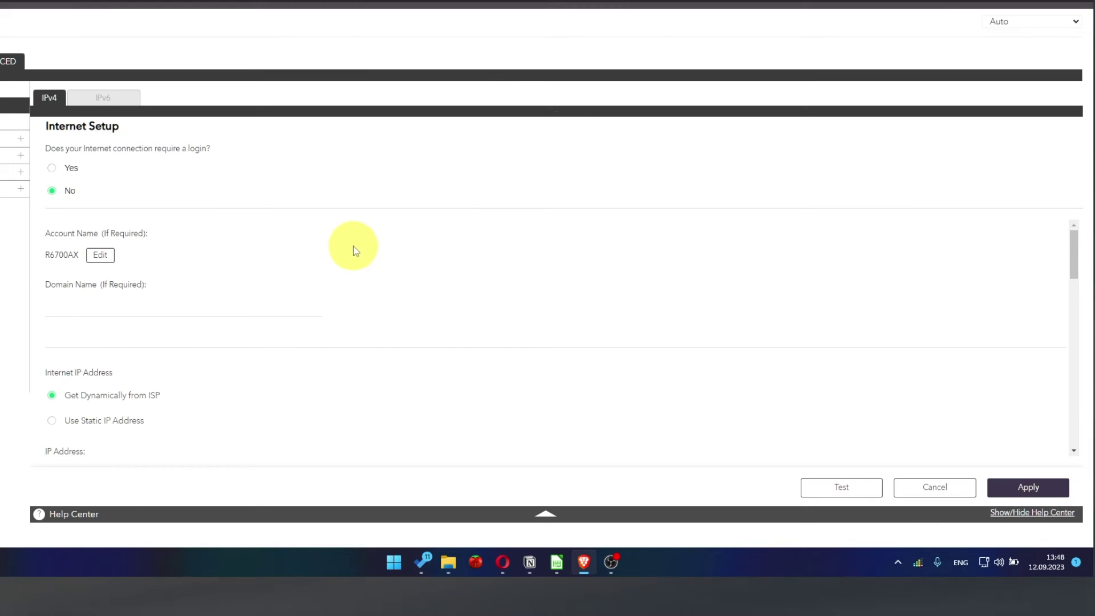
# Set DNS to Get Automatically from ISP and apply the internet settings
pyautogui.scroll(-2, 355, 251)
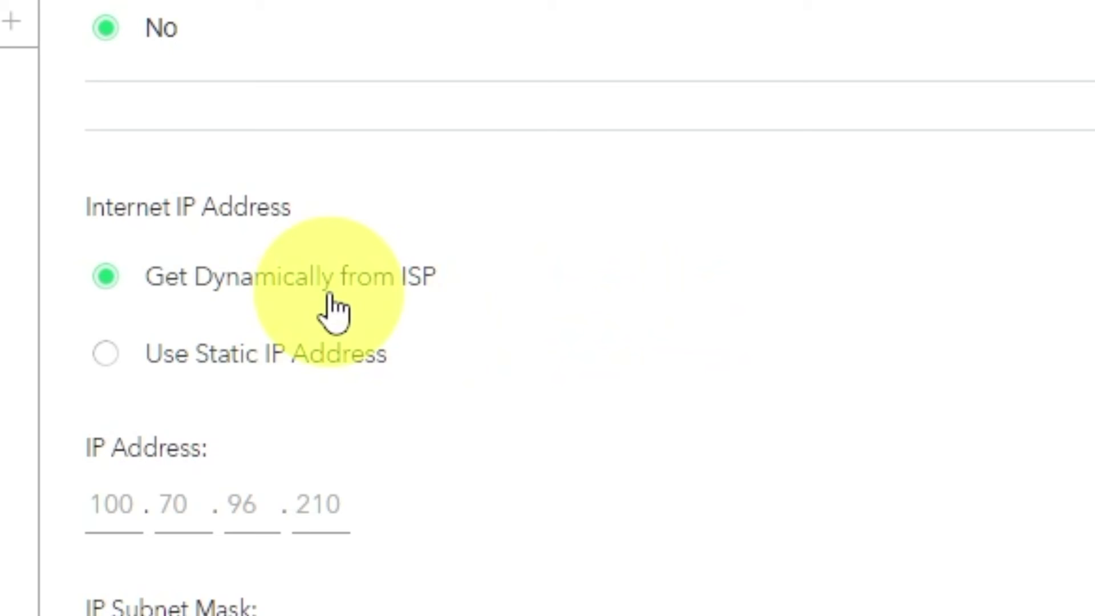
pyautogui.scroll(-3, 334, 311)
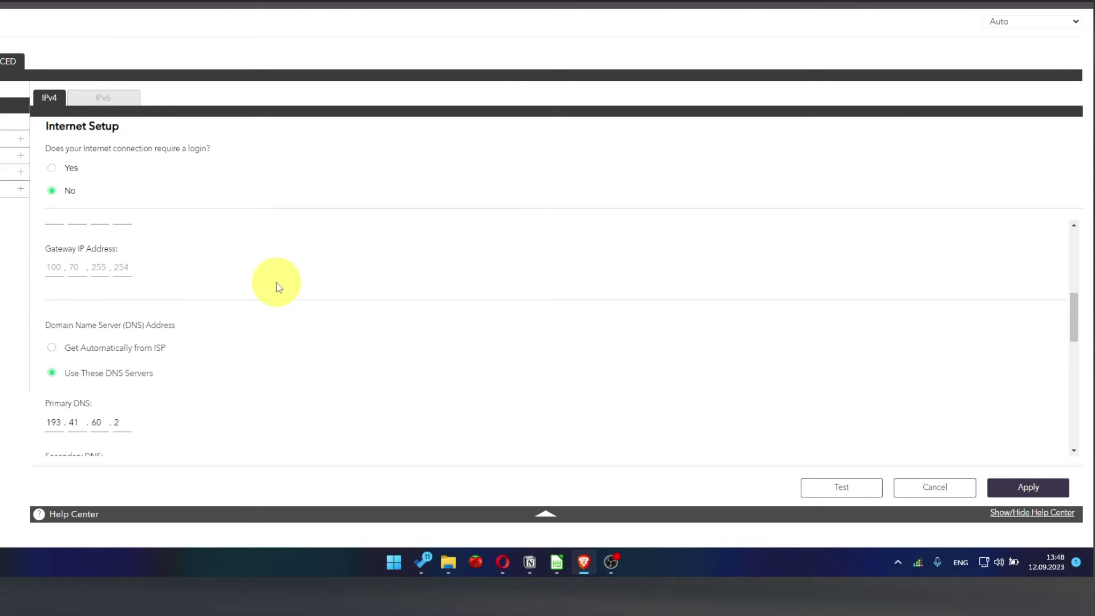
pyautogui.scroll(-1, 282, 288)
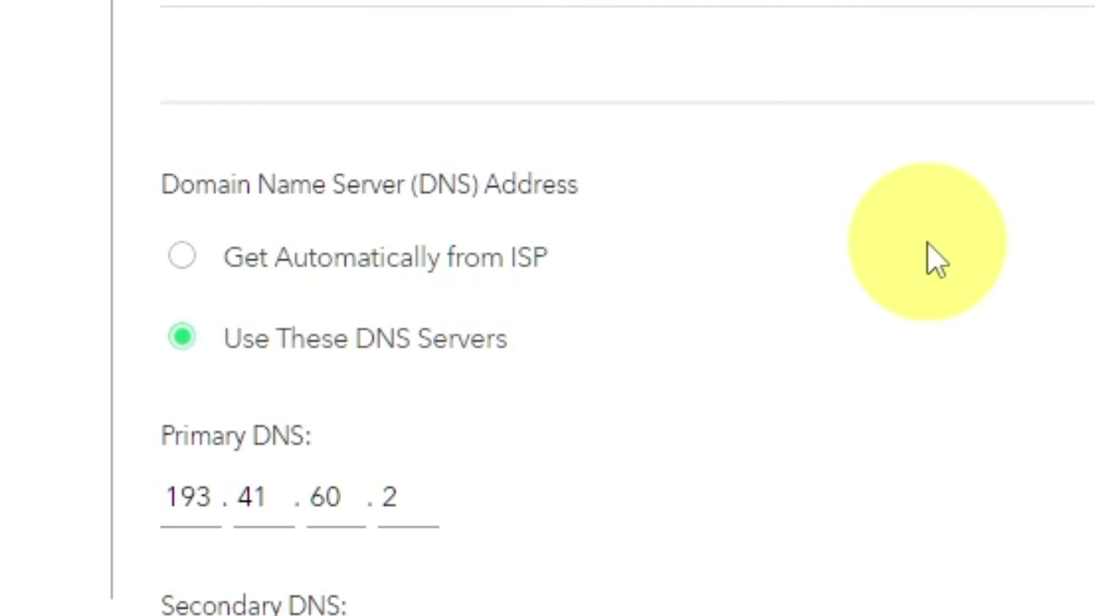
pyautogui.click(183, 260)
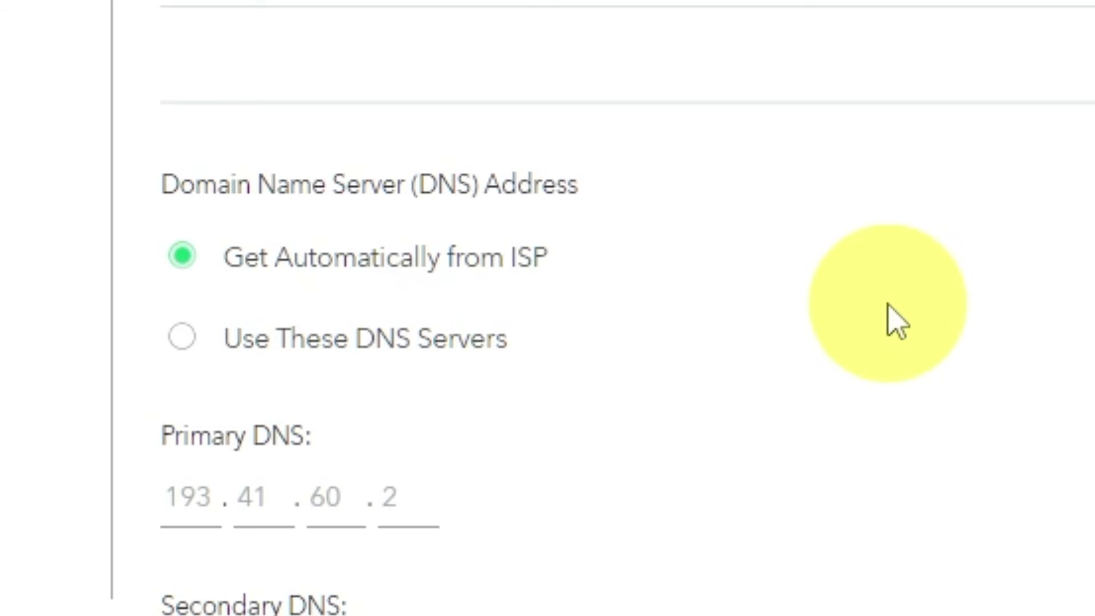
pyautogui.scroll(-2, 895, 322)
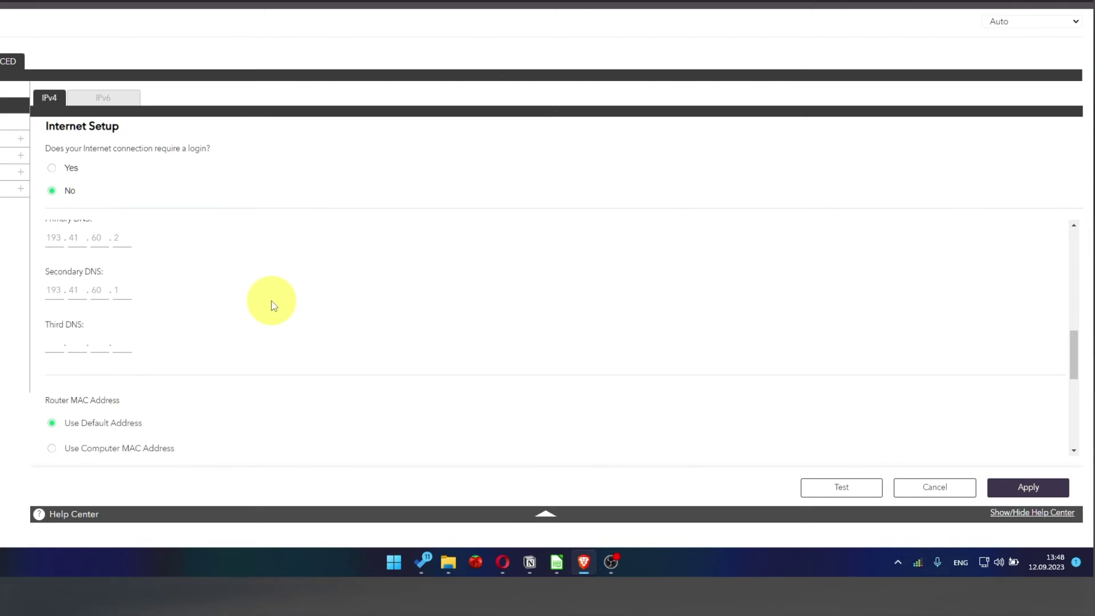
pyautogui.scroll(-2, 272, 306)
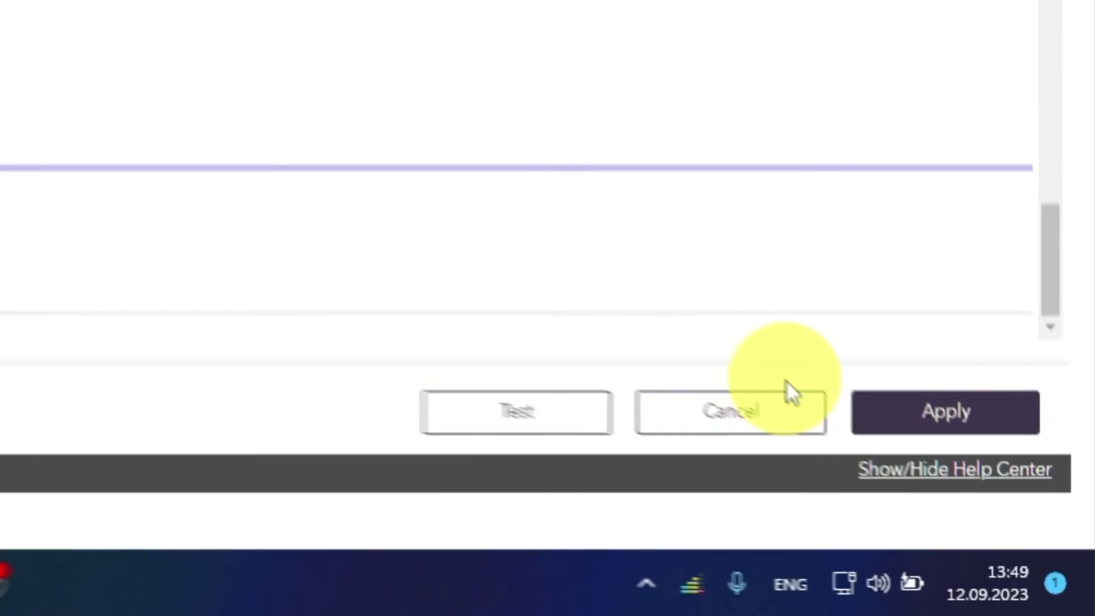
pyautogui.click(1024, 535)
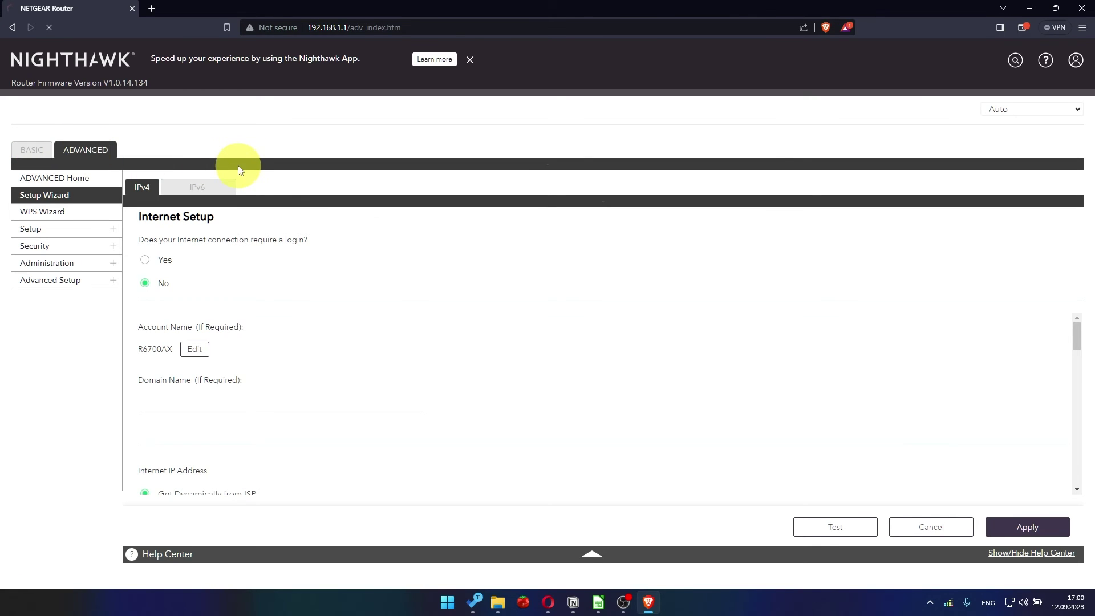
# Sign back in as admin, then reboot the router from Advanced Home and confirm with Yes
pyautogui.write('adm')
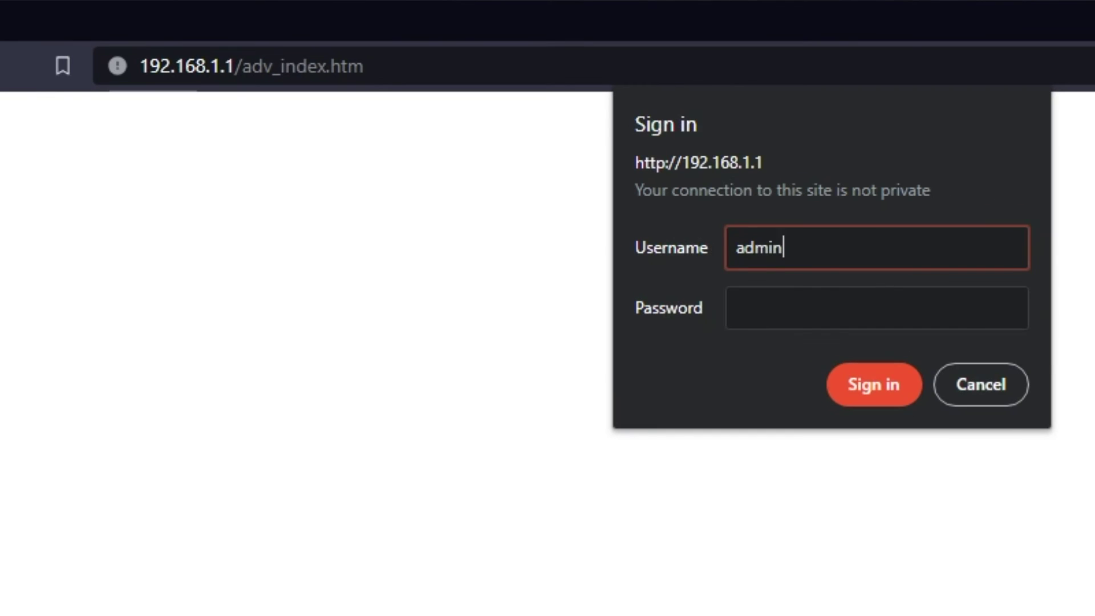
pyautogui.click(948, 323)
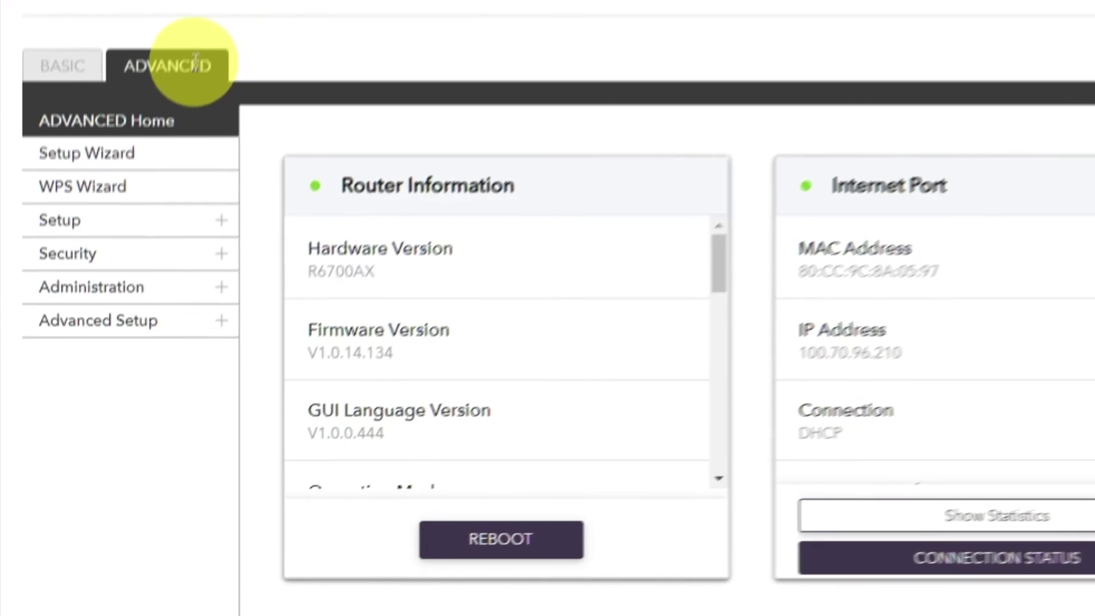
pyautogui.click(137, 268)
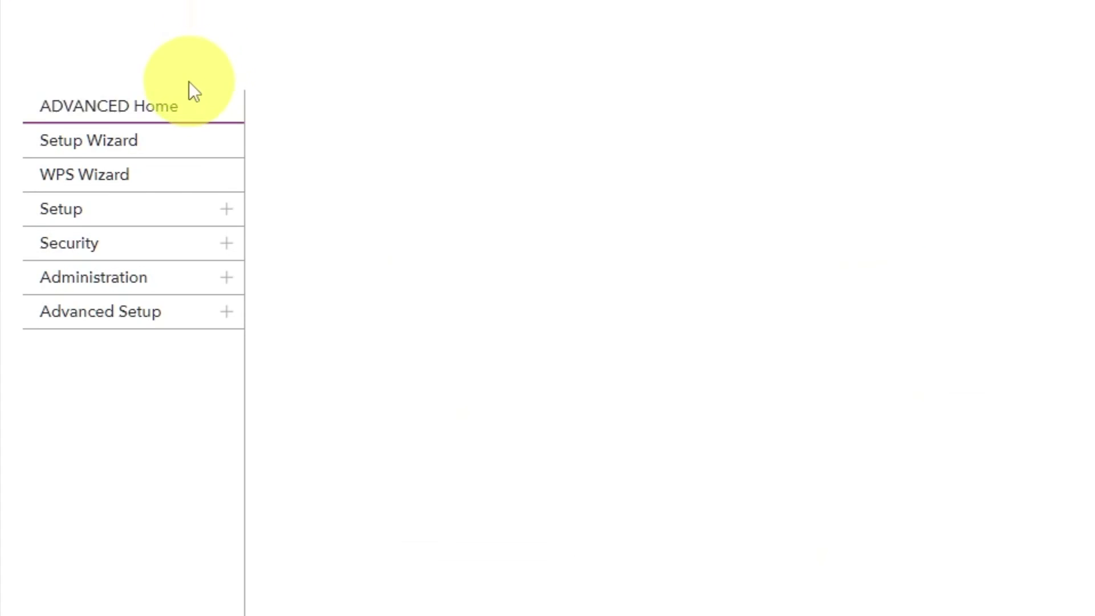
pyautogui.click(179, 116)
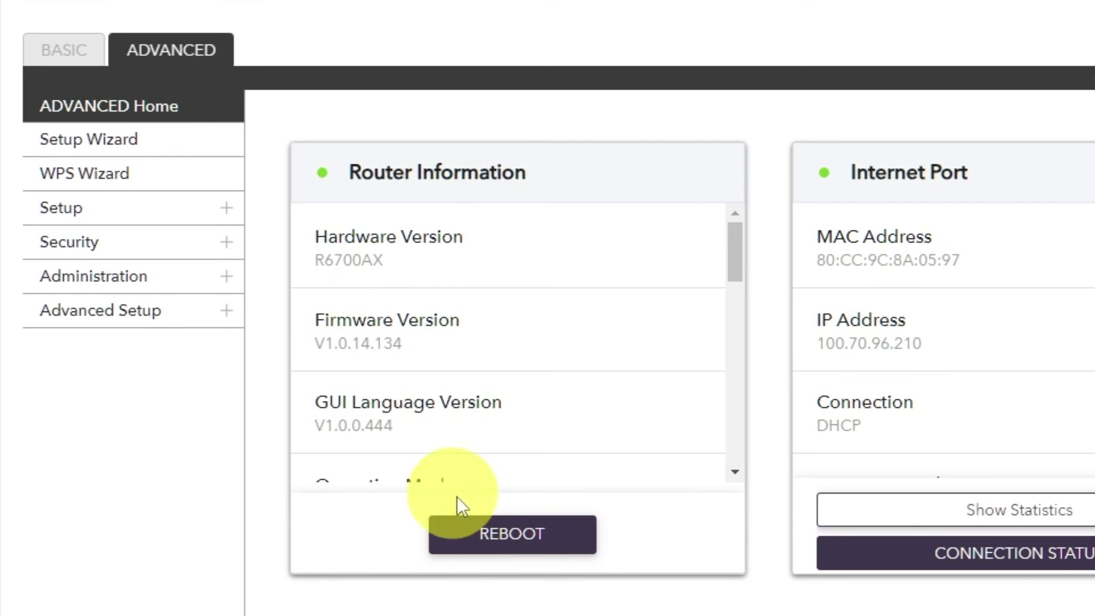
pyautogui.click(496, 536)
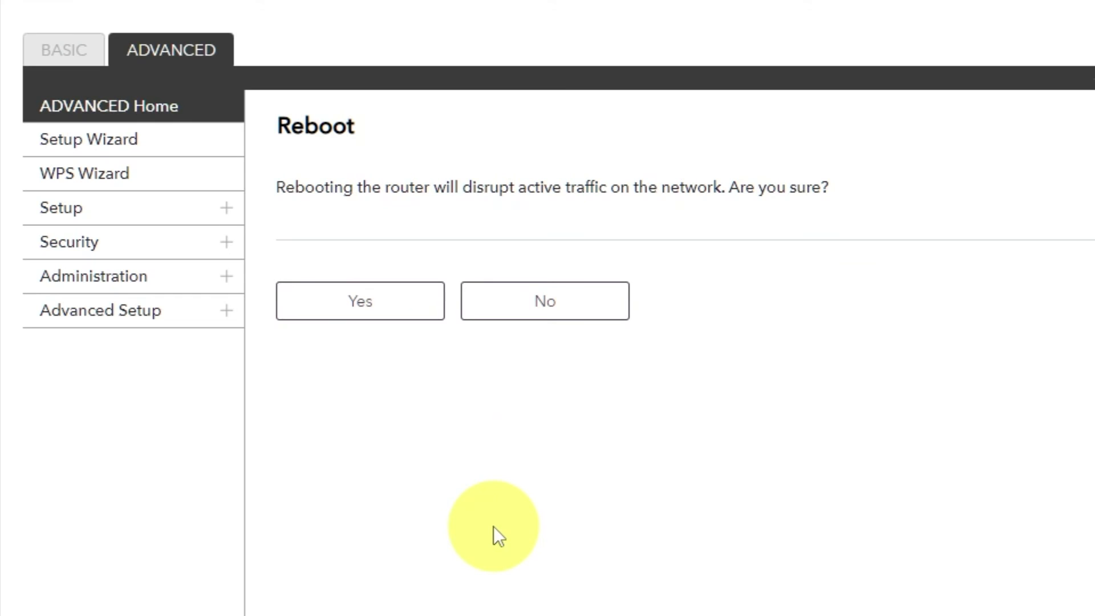
pyautogui.click(363, 308)
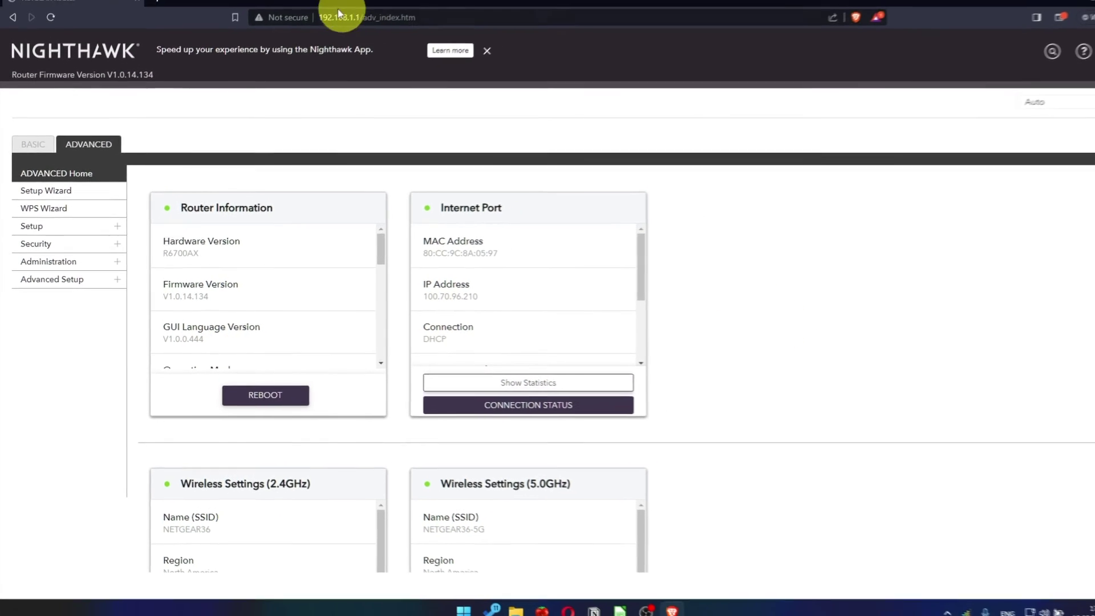
# In a new tab, search Google for 'youtube'; the page reports No internet
pyautogui.click(153, 9)
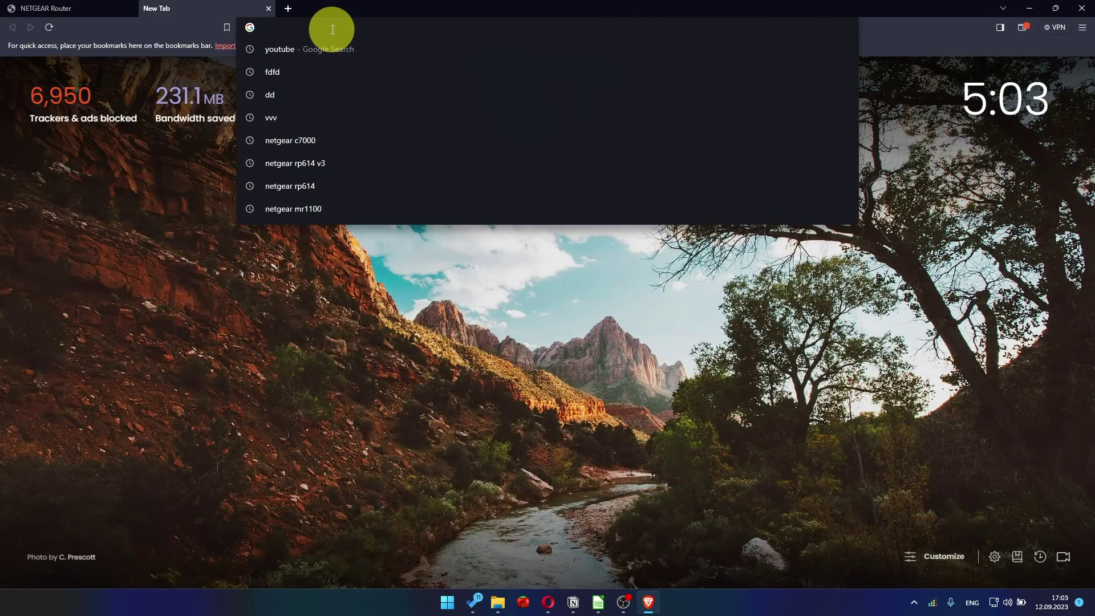
pyautogui.click(312, 49)
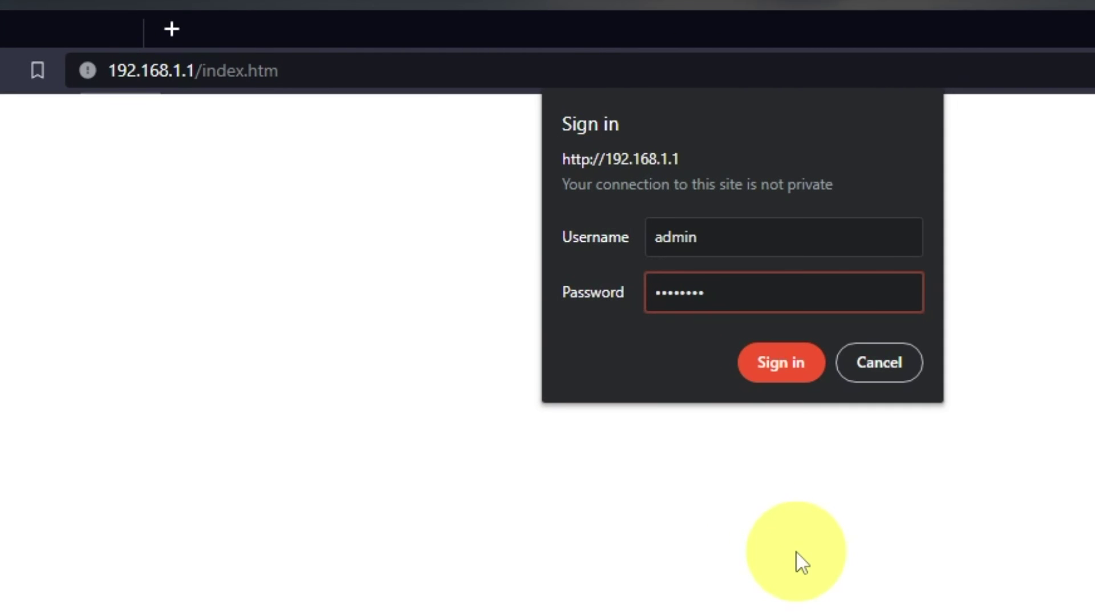
# Sign in, dismiss the Armor popup, and set Internet settings to Use Computer MAC Address, applying the change
pyautogui.press('Return')
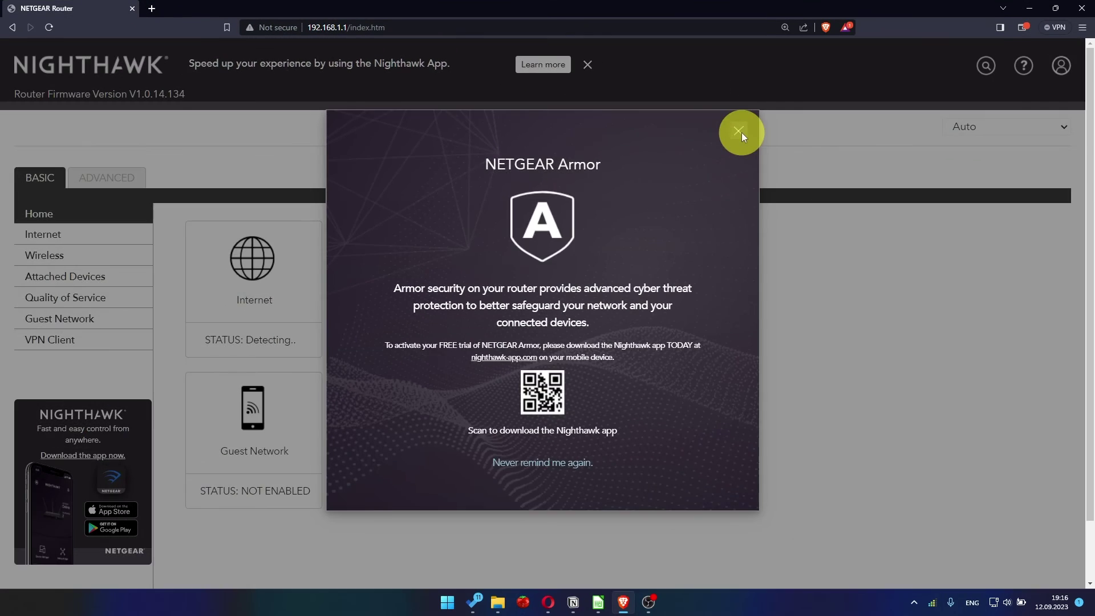
pyautogui.click(872, 205)
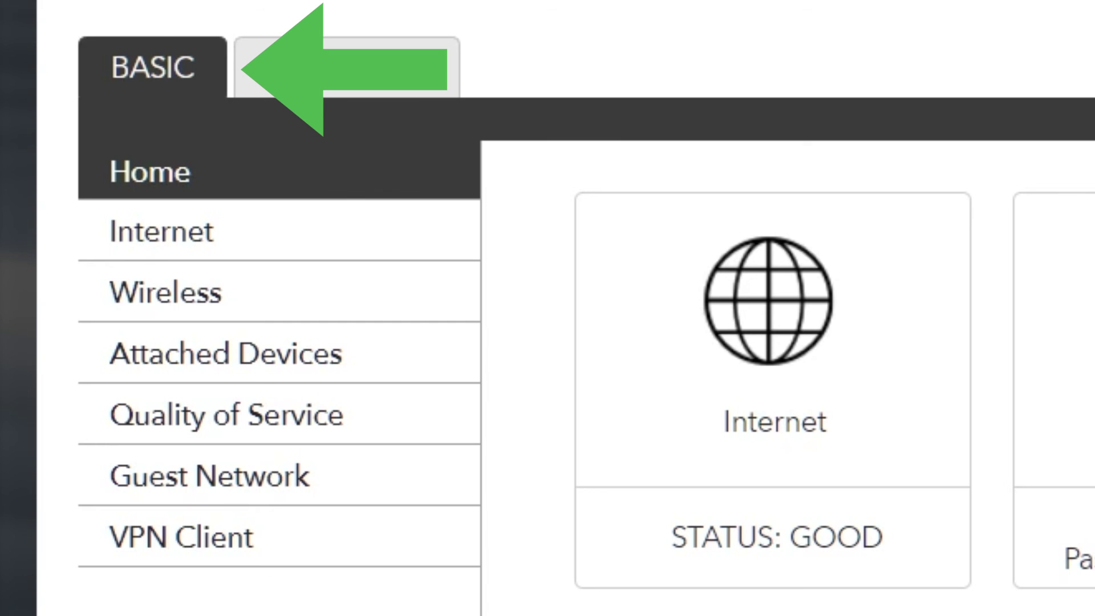
pyautogui.click(285, 238)
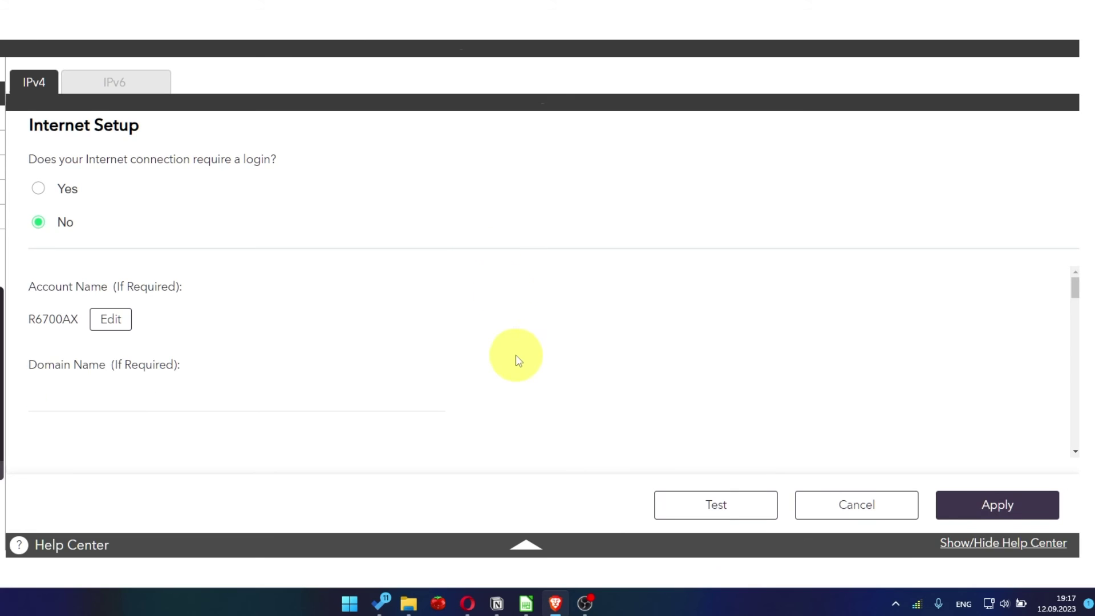
pyautogui.scroll(-10, 516, 356)
pyautogui.scroll(-1, 515, 358)
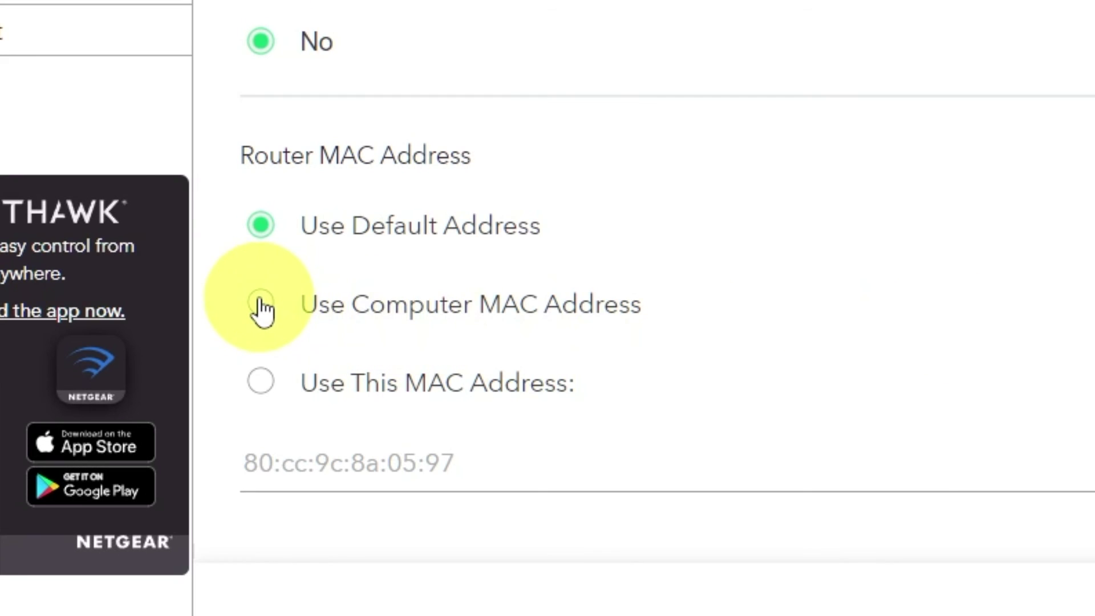
pyautogui.click(261, 300)
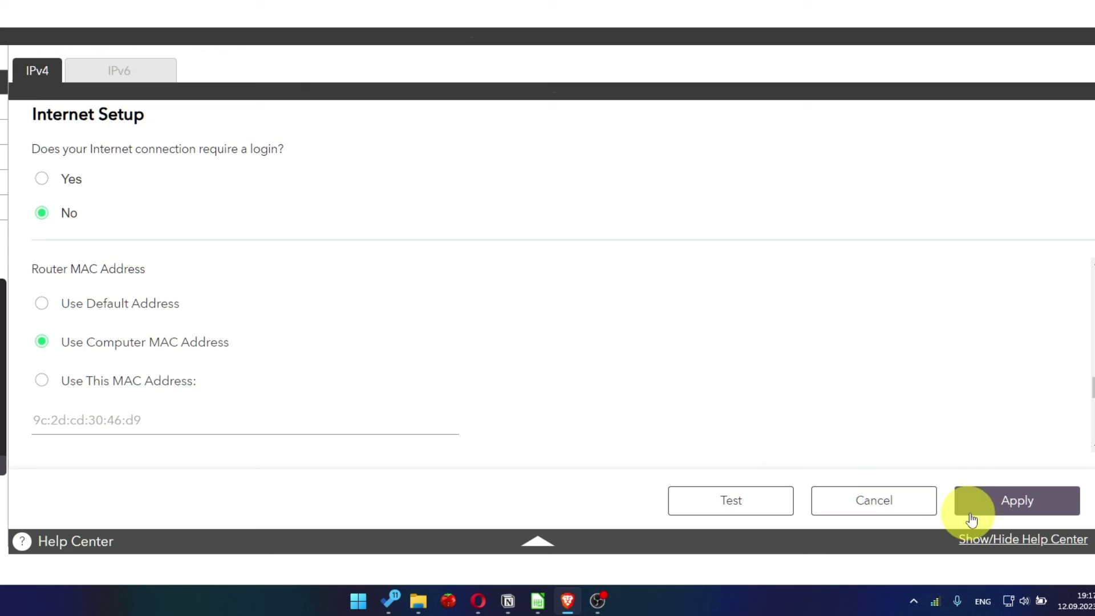
pyautogui.click(1037, 515)
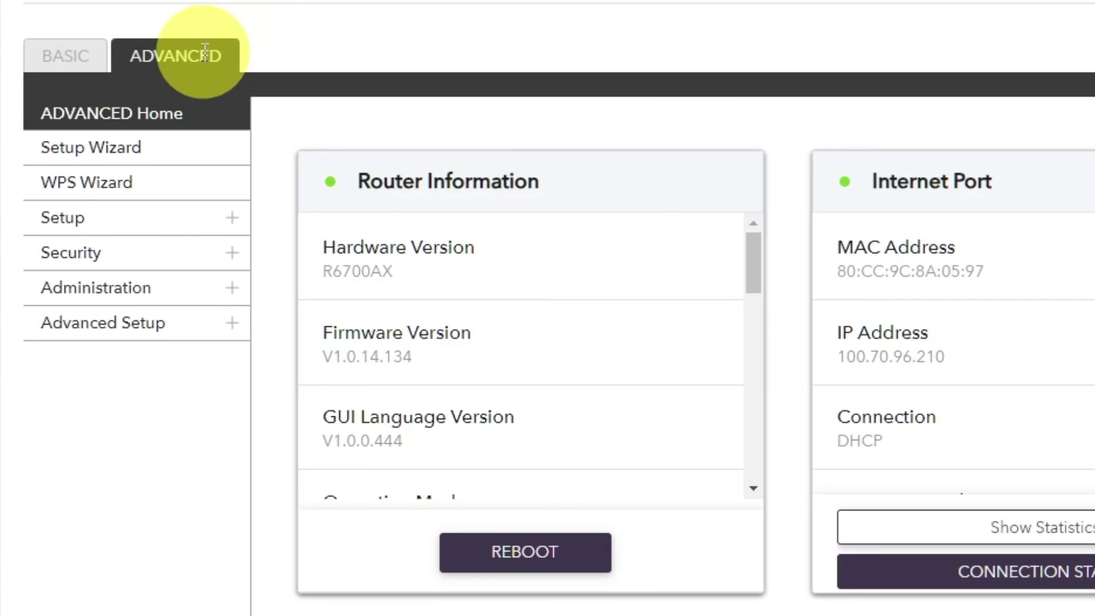
# Reboot the router again from Advanced Home, confirming with Yes
pyautogui.click(204, 54)
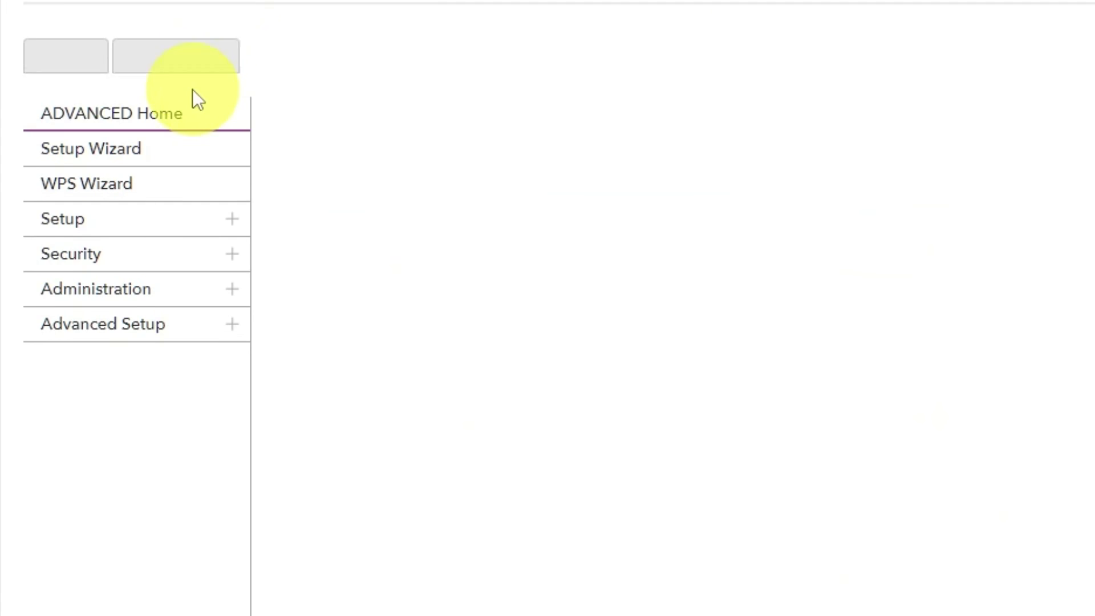
pyautogui.click(181, 122)
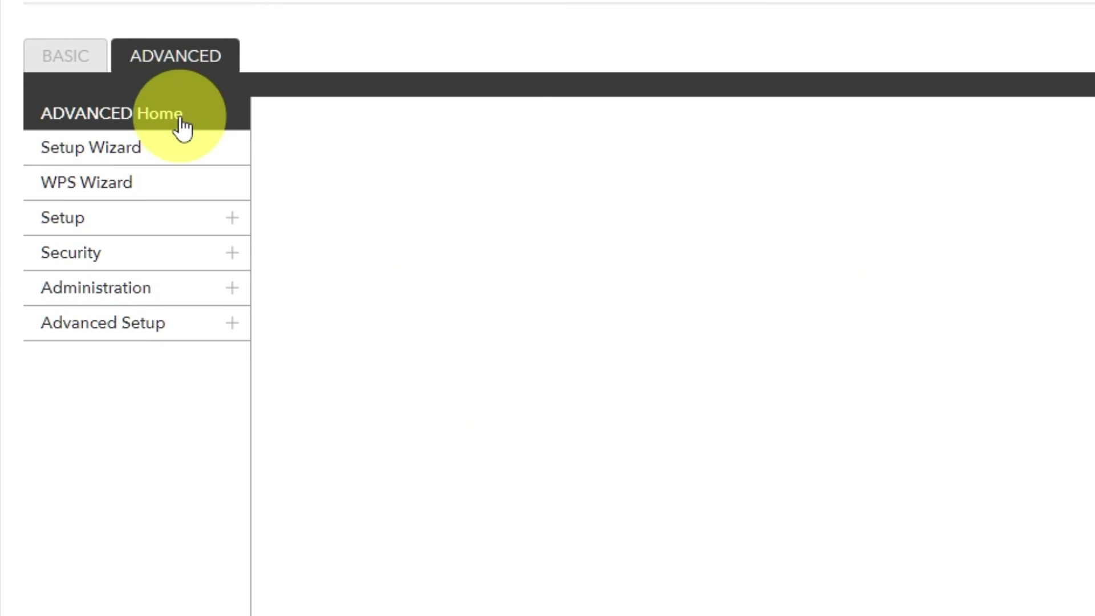
pyautogui.click(507, 549)
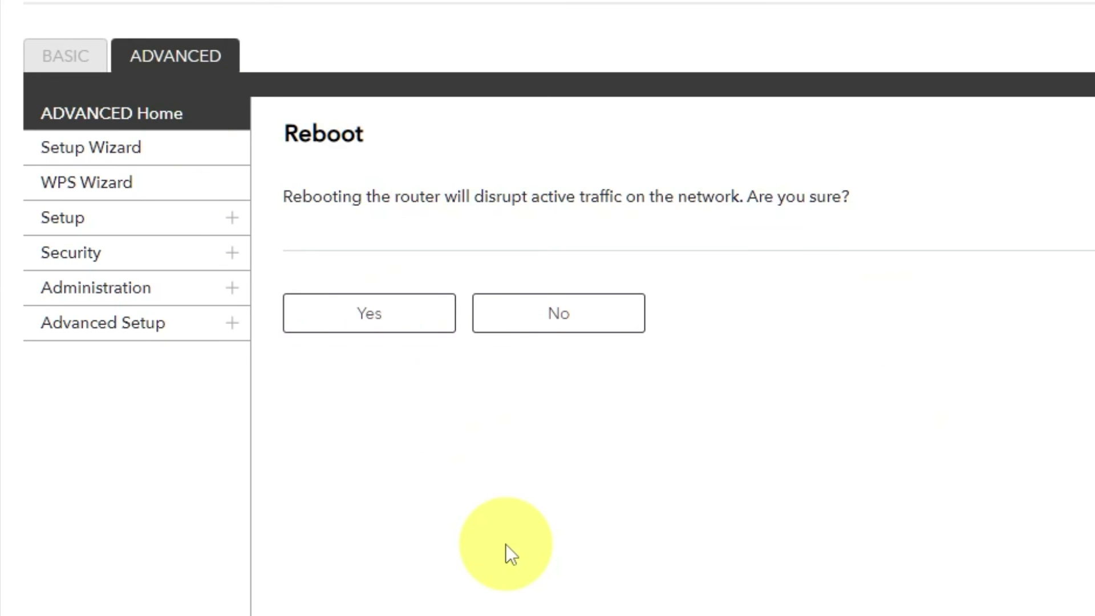
pyautogui.click(372, 321)
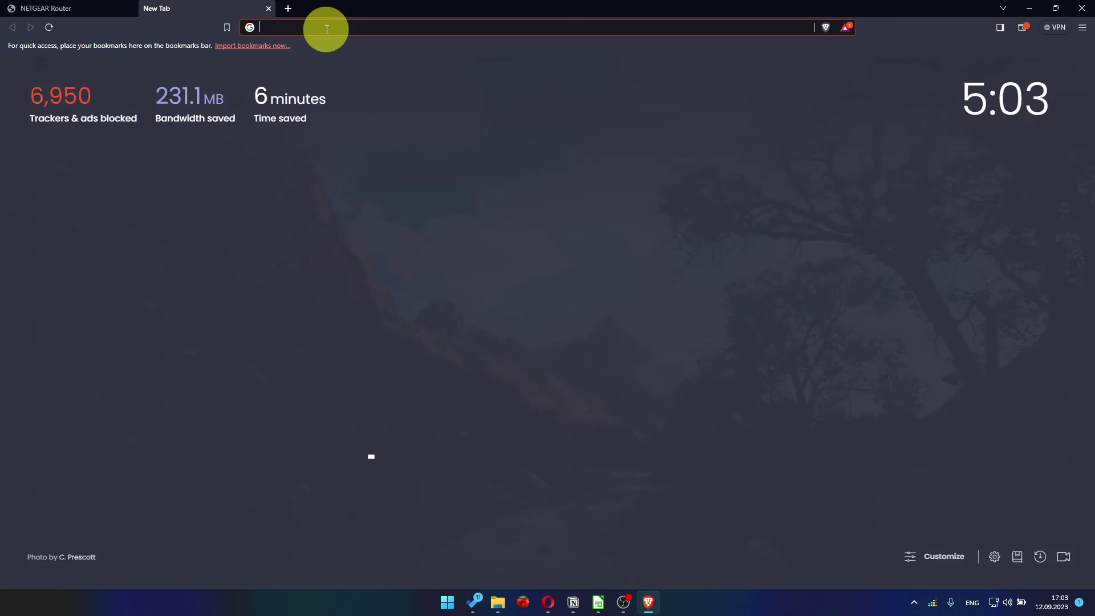
pyautogui.click(333, 27)
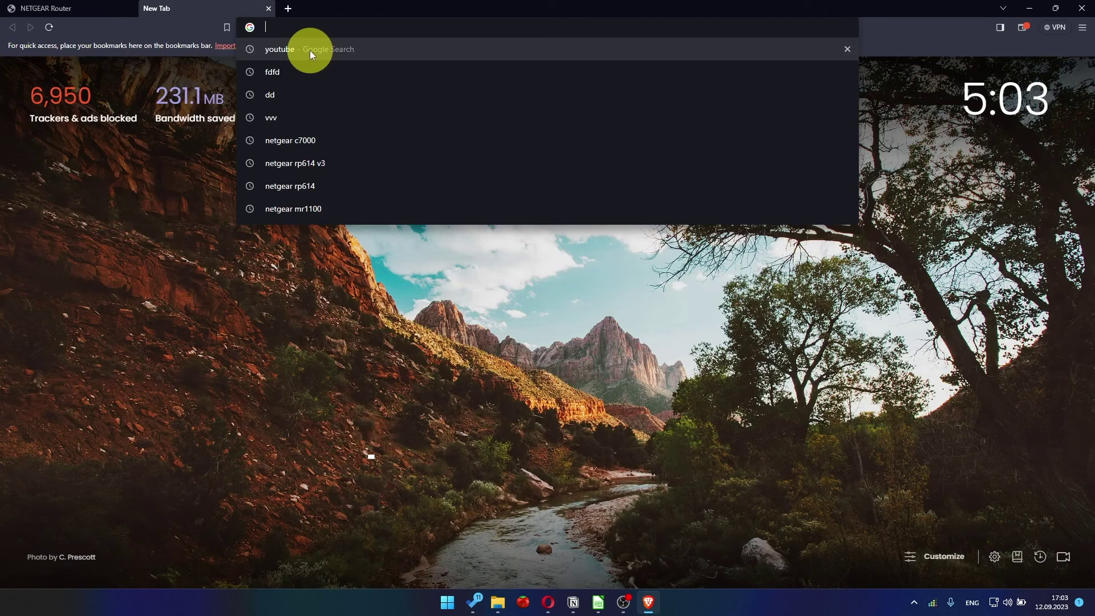
# Run the 'youtube - Google Search' suggestion and get full search results
pyautogui.click(310, 50)
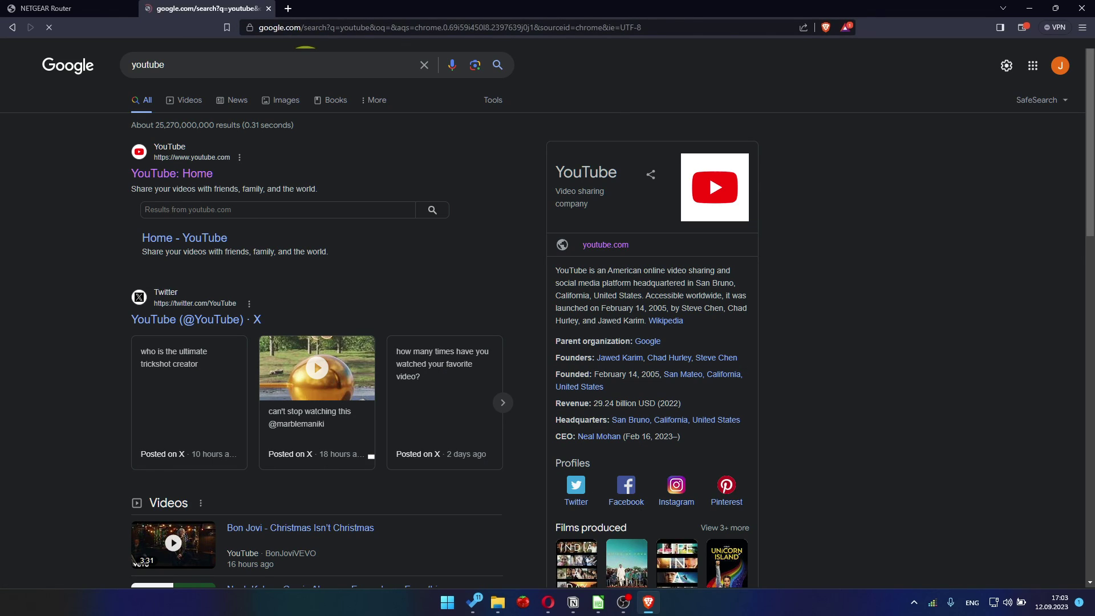